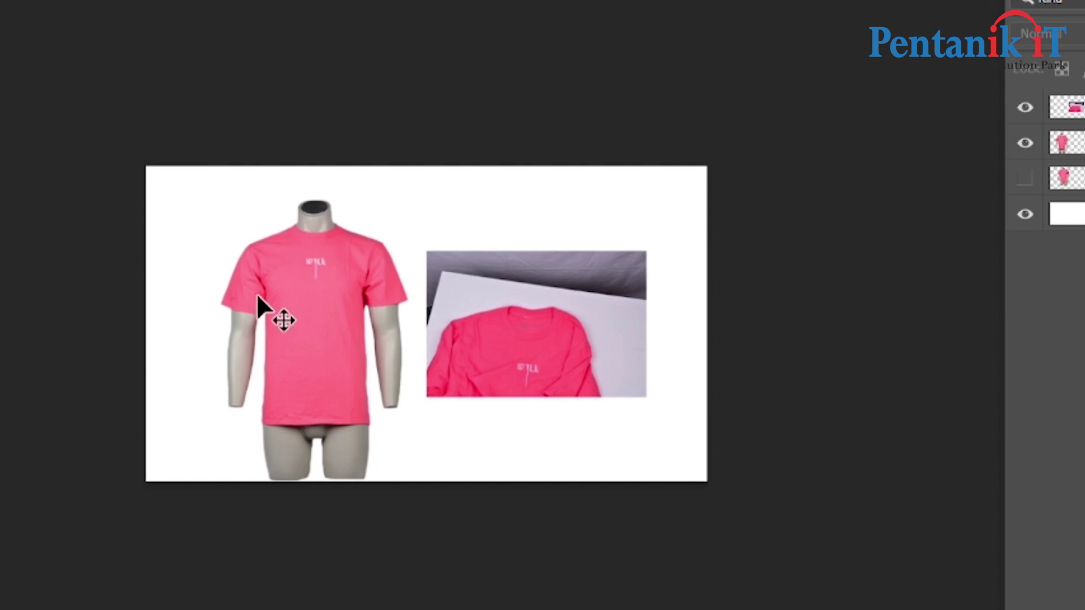
# Examine the mannequin T-shirt photo and the flat-laid collar photo beside it
pyautogui.scroll(1, 259, 296)
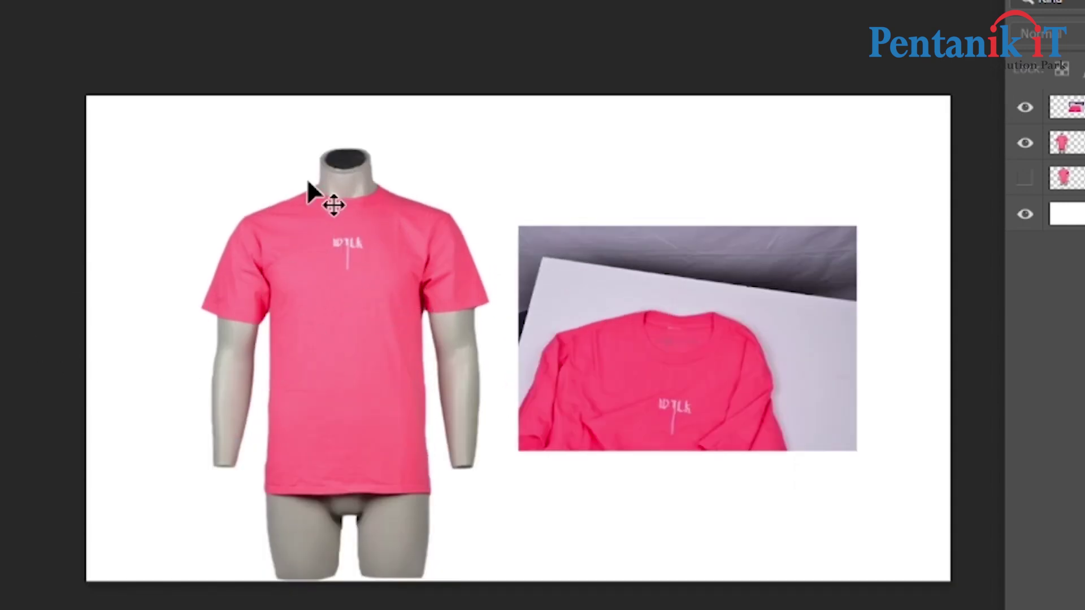
pyautogui.scroll(1, 312, 166)
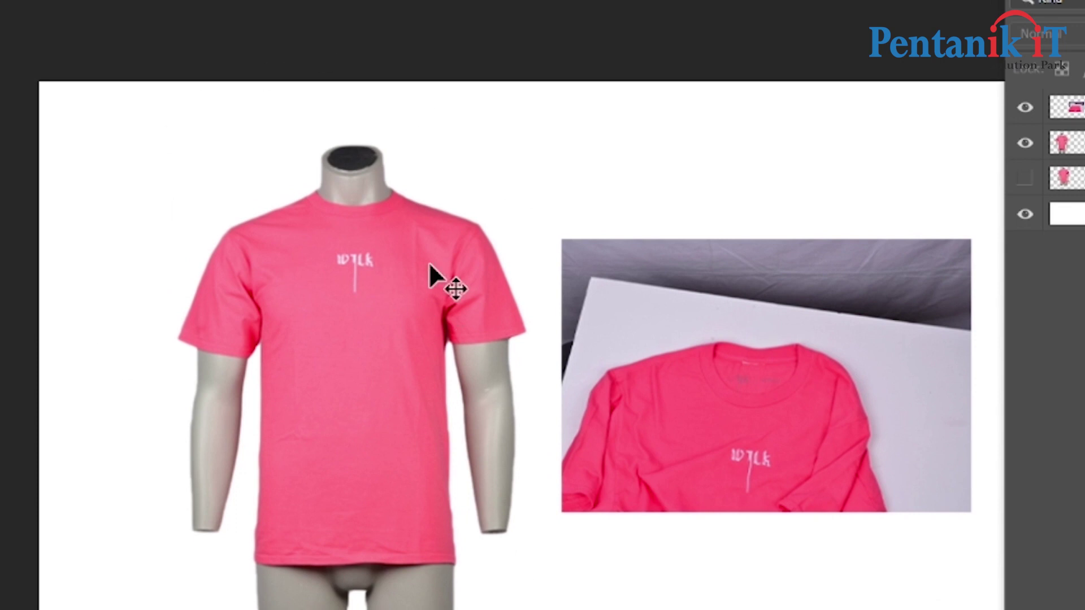
pyautogui.scroll(1, 385, 209)
pyautogui.scroll(-1, 368, 202)
pyautogui.scroll(1, 254, 181)
pyautogui.scroll(2, 252, 176)
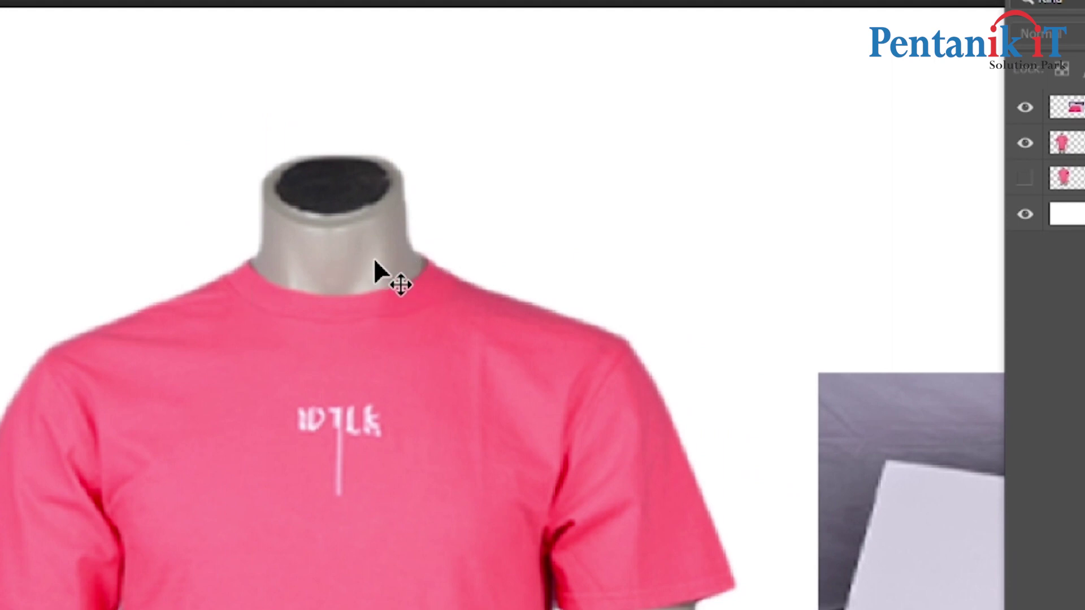
pyautogui.scroll(-3, 306, 266)
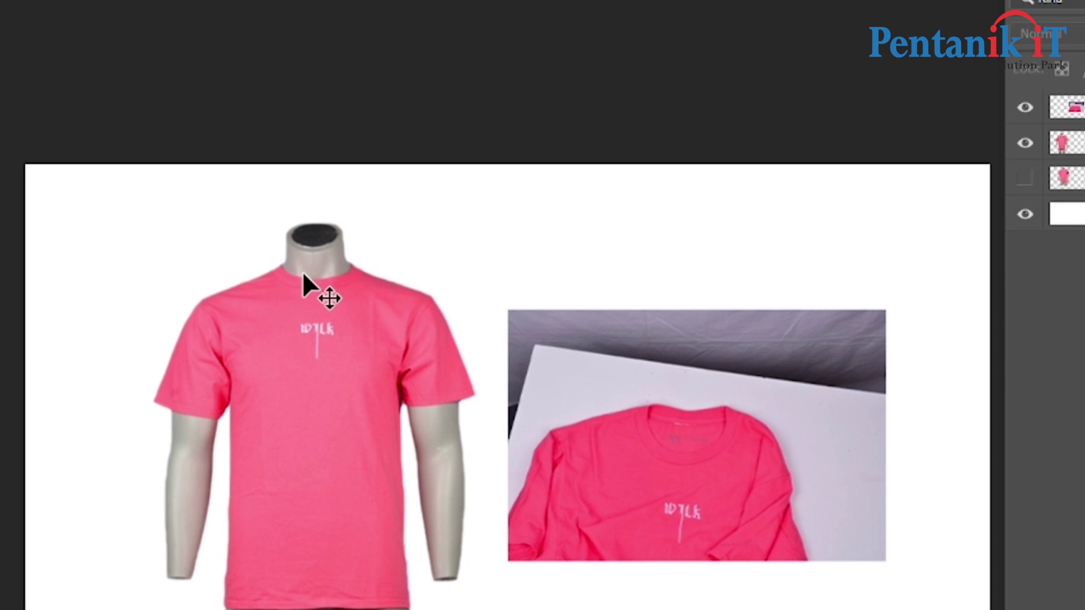
pyautogui.scroll(-1, 319, 315)
pyautogui.moveTo(327, 417); pyautogui.dragTo(301, 398)
pyautogui.click(297, 422)
pyautogui.click(280, 423)
pyautogui.scroll(1, 639, 448)
pyautogui.click(721, 423)
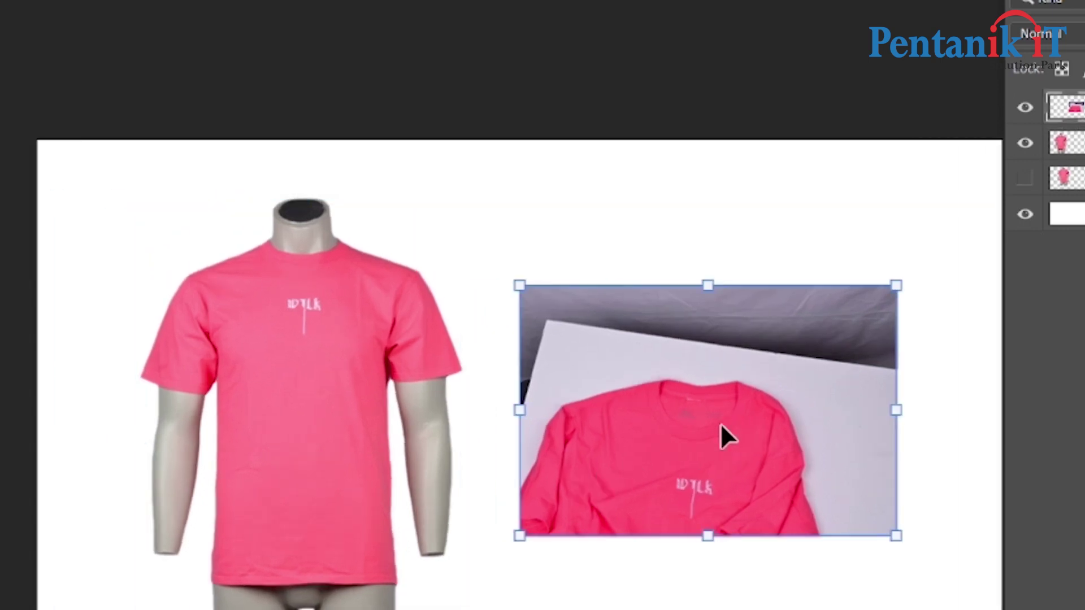
pyautogui.scroll(-1, 189, 340)
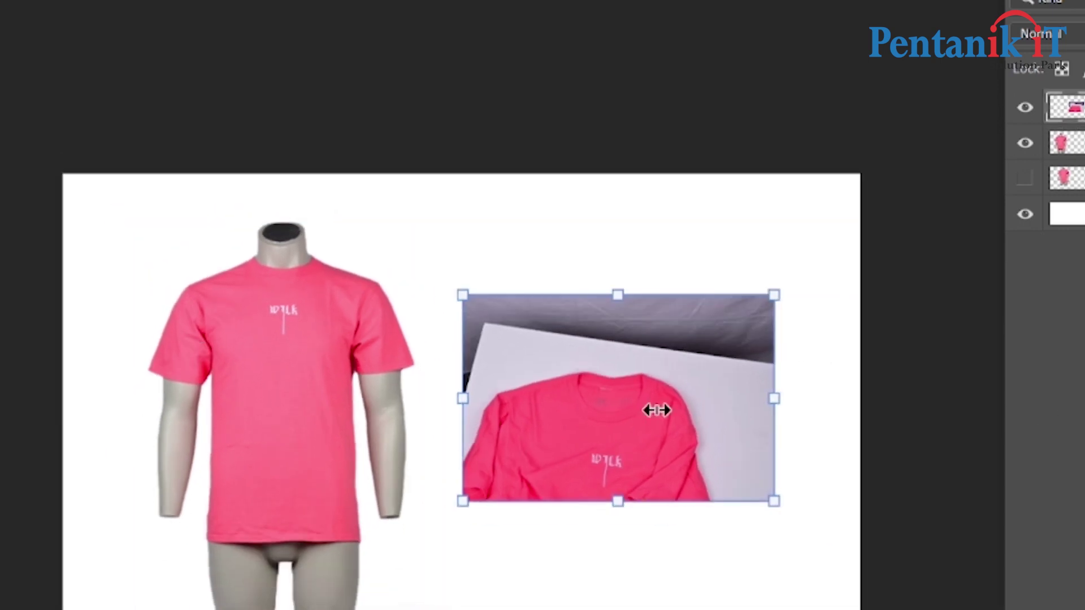
# Hide the flat-laid collar photo layer, and undo a trial deletion of the front mannequin shirt layer
pyautogui.click(1025, 107)
pyautogui.click(1067, 142)
pyautogui.press('Delete')
pyautogui.hotkey('ctrl', 'z')
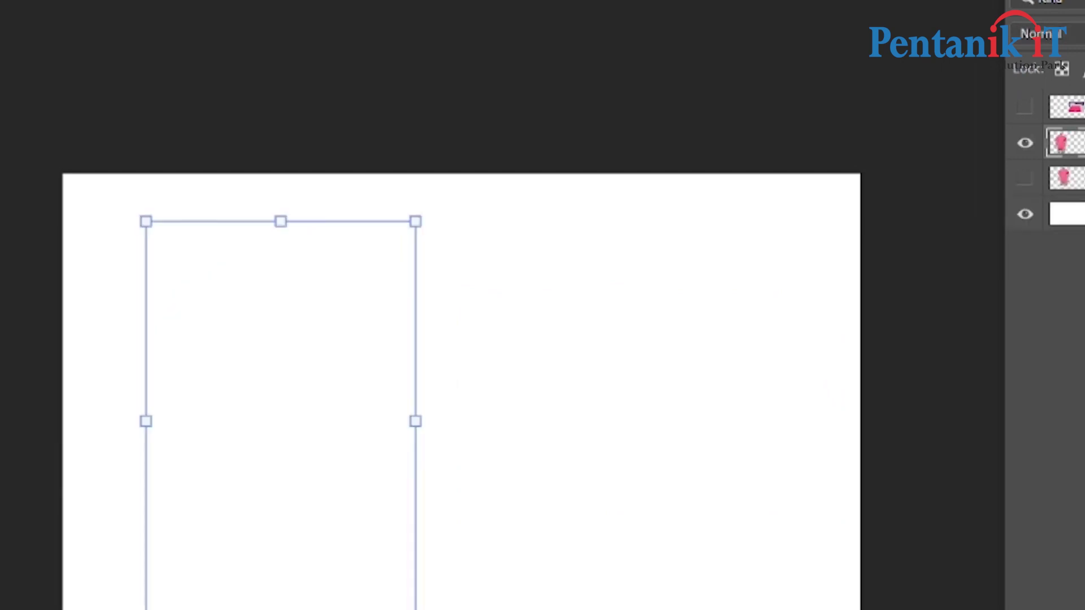
# Show the hidden duplicate mannequin shirt layer, move it clear of the front one, and delete it
pyautogui.click(1024, 179)
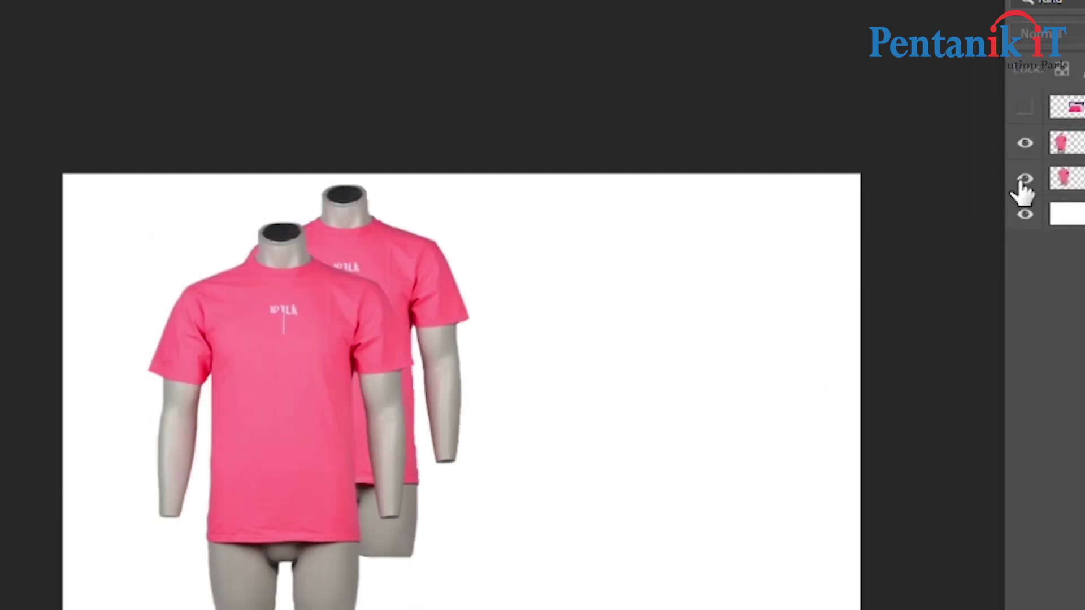
pyautogui.moveTo(376, 256); pyautogui.dragTo(531, 255)
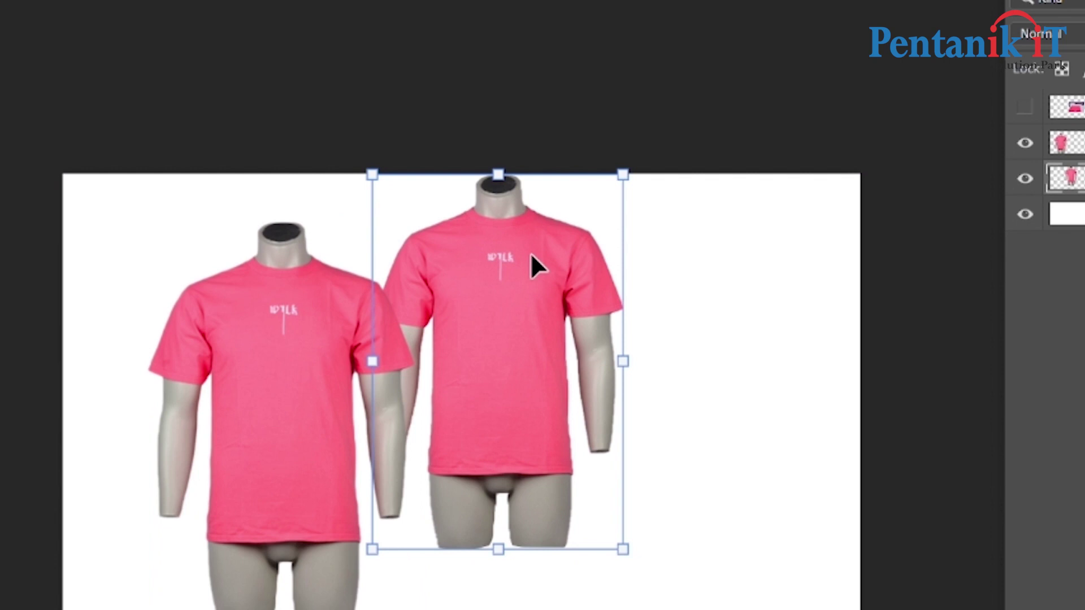
pyautogui.press('Delete')
# Reposition the remaining mannequin shirt slightly within the left half of the white canvas
pyautogui.moveTo(195, 327)
pyautogui.mouseDown()
pyautogui.moveTo(219, 308)
pyautogui.moveTo(211, 334)
pyautogui.mouseUp()
pyautogui.moveTo(232, 203)
pyautogui.mouseDown()
pyautogui.moveTo(232, 305)
pyautogui.moveTo(232, 224)
pyautogui.mouseUp()
pyautogui.scroll(3, 270, 403)
pyautogui.moveTo(270, 403); pyautogui.dragTo(260, 371)
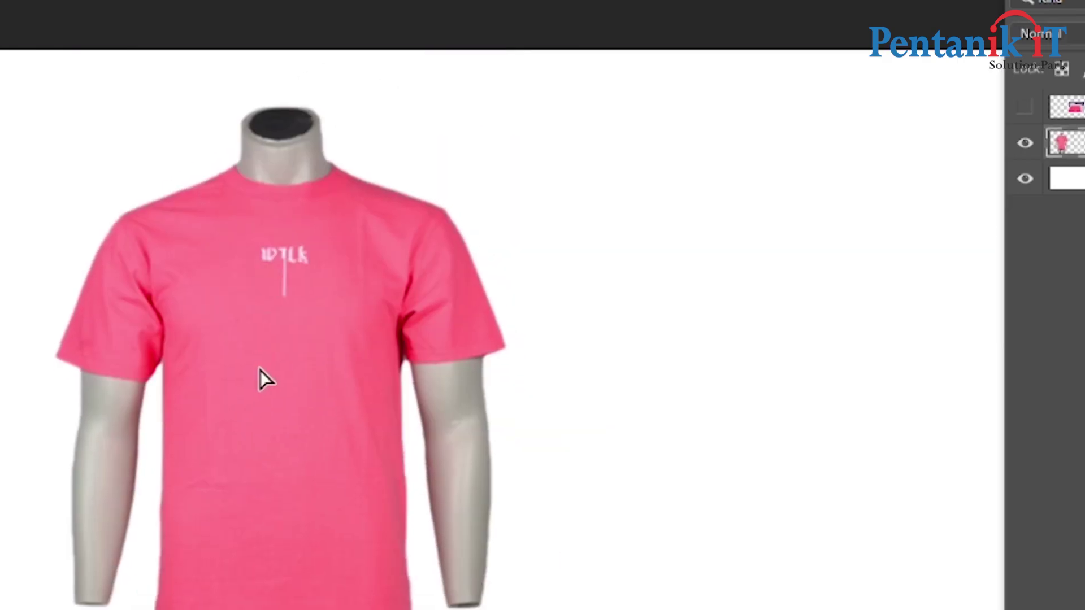
pyautogui.scroll(-3, 264, 379)
pyautogui.moveTo(252, 412); pyautogui.dragTo(274, 441)
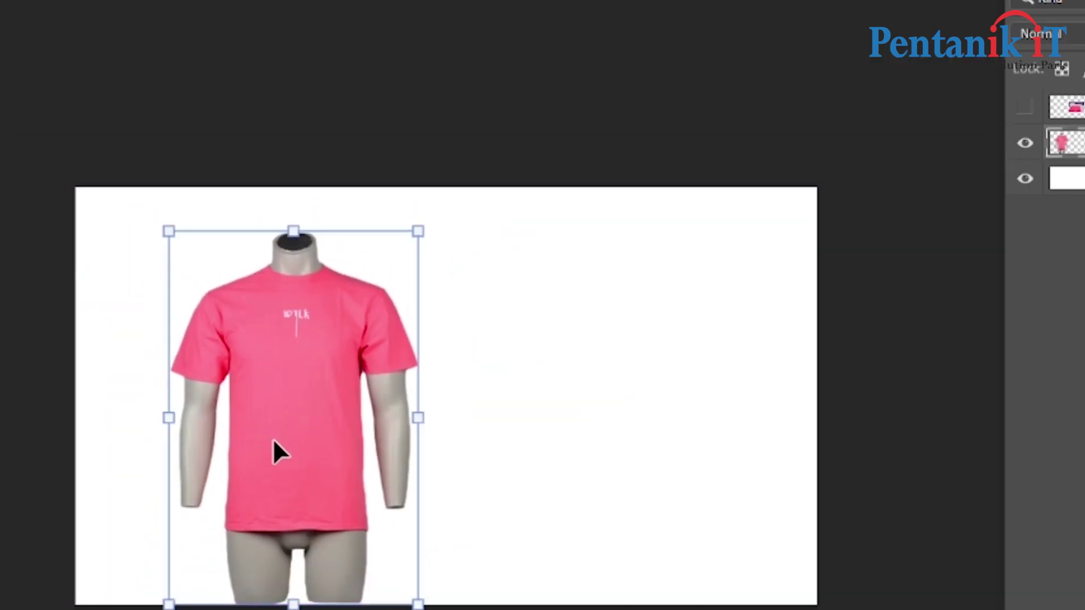
# Start a Pen path at the inner corner of the image-left sleeve hem, with a first curved segment along the hem
pyautogui.scroll(3, 273, 438)
pyautogui.scroll(3, 164, 283)
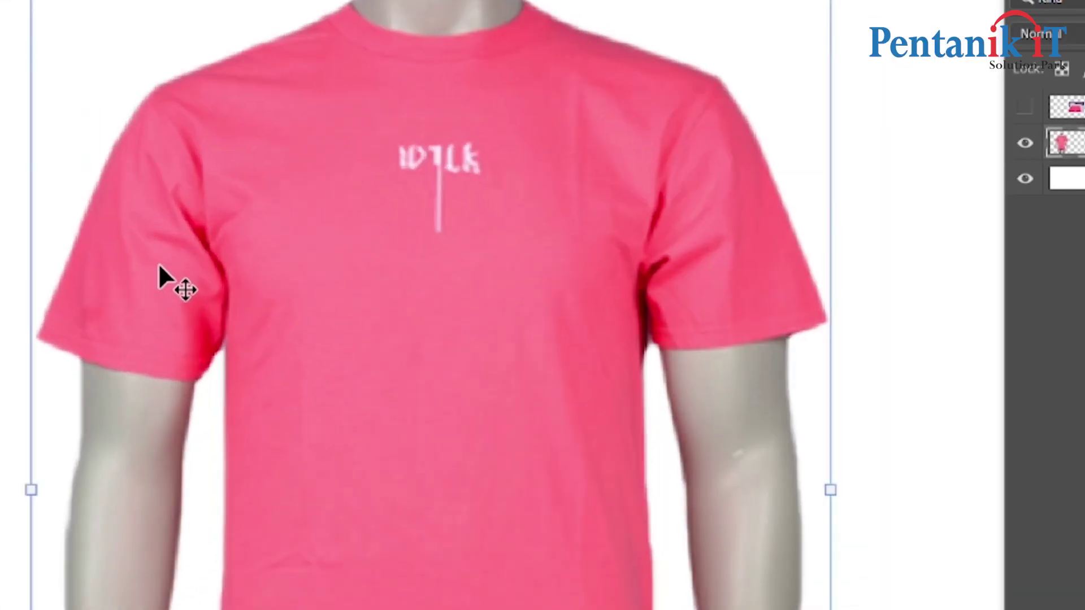
pyautogui.press('p')
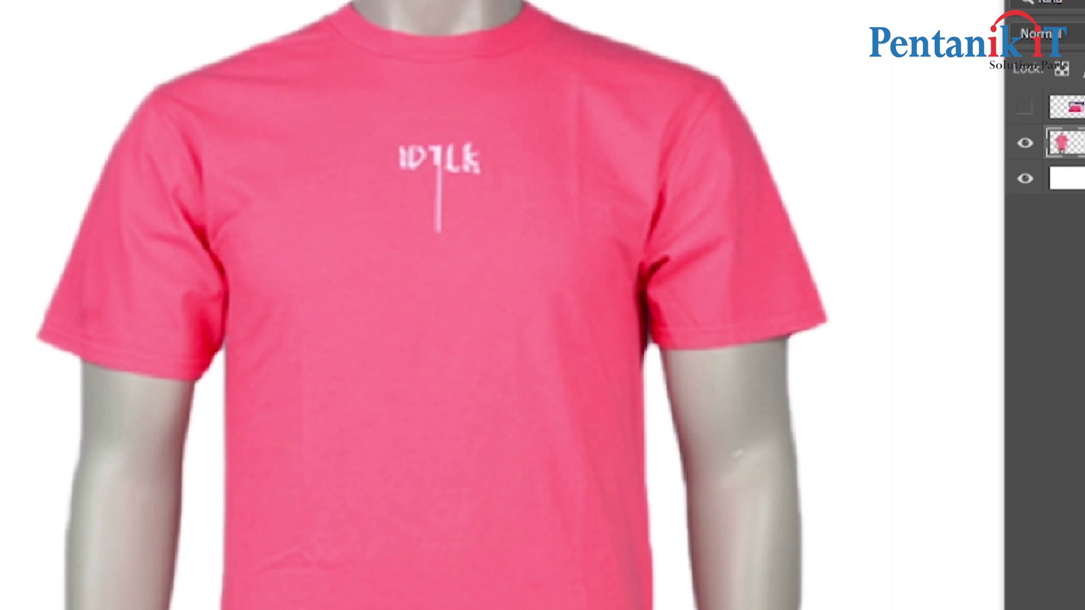
pyautogui.scroll(3, 162, 360)
pyautogui.scroll(2, 56, 376)
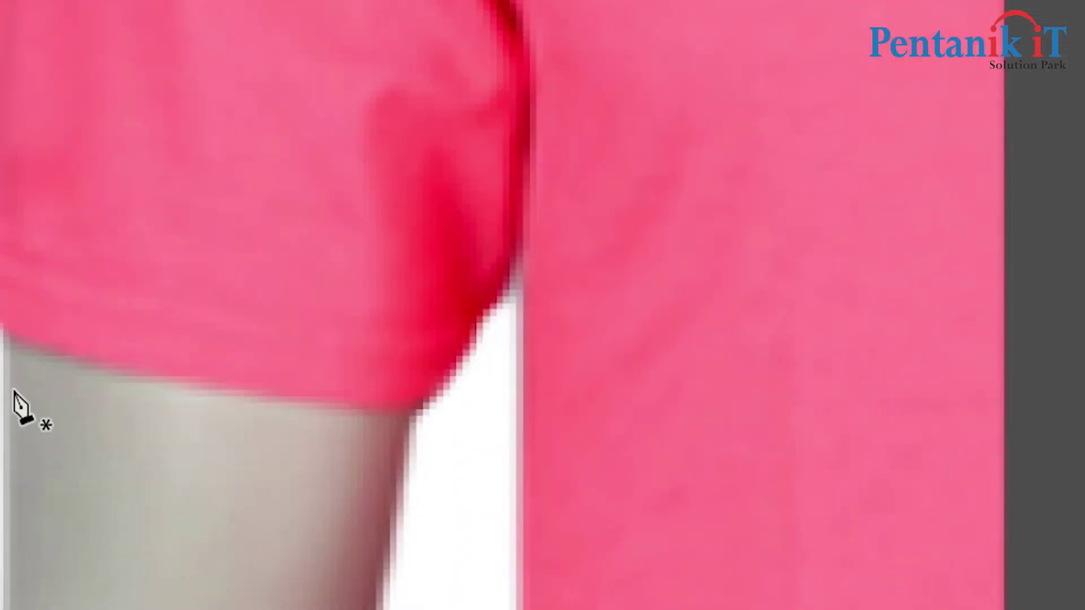
pyautogui.click(417, 410)
pyautogui.hotkey('ctrl', 'z')
pyautogui.hotkey('ctrl', 'z')
pyautogui.scroll(-2, 509, 309)
pyautogui.scroll(2, 441, 371)
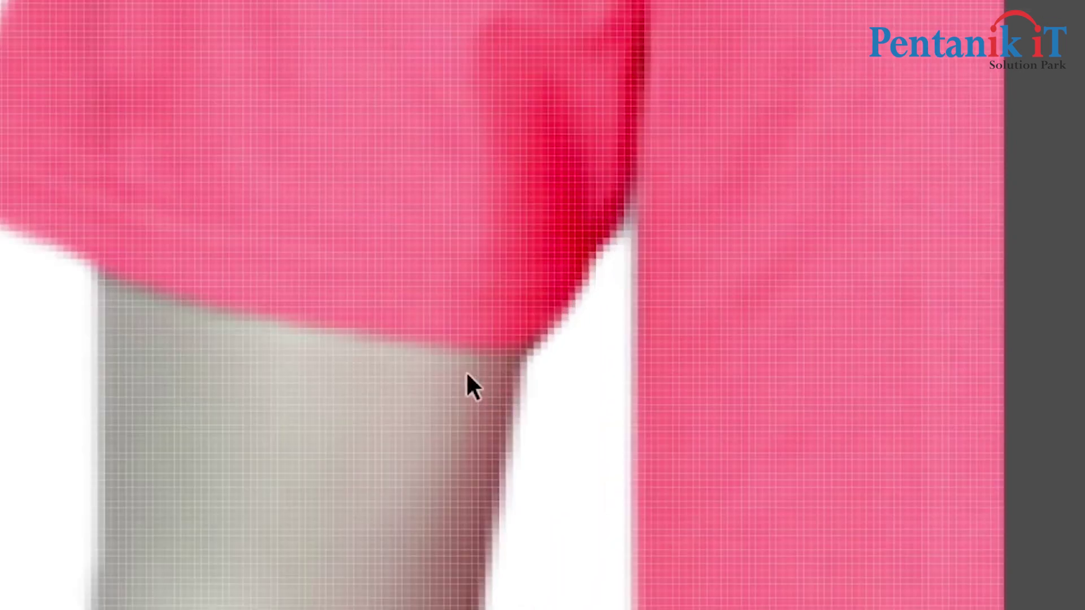
pyautogui.click(548, 336)
pyautogui.moveTo(451, 349); pyautogui.dragTo(376, 339)
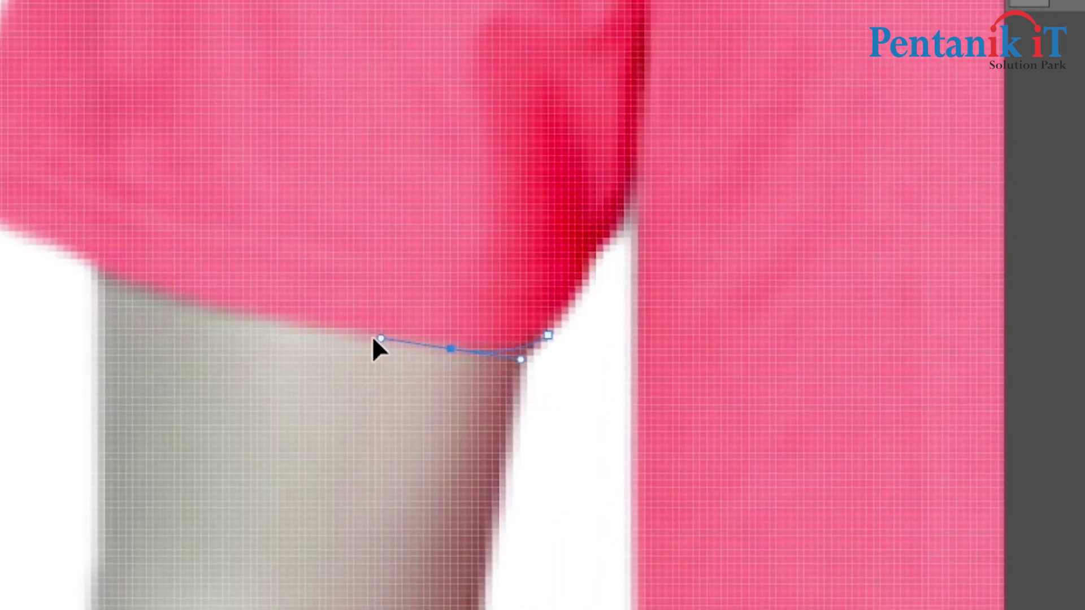
pyautogui.keyDown('alt'); pyautogui.click(450, 349); pyautogui.keyUp('alt')
# Continue the path along the image-left sleeve hem, past the arm's edge to the sleeve's outer corner
pyautogui.click(91, 273)
pyautogui.moveTo(86, 270); pyautogui.dragTo(61, 250)
pyautogui.keyDown('alt'); pyautogui.click(91, 274); pyautogui.keyUp('alt')
pyautogui.hotkey('ctrl', '-')
pyautogui.moveTo(171, 251); pyautogui.dragTo(212, 418)
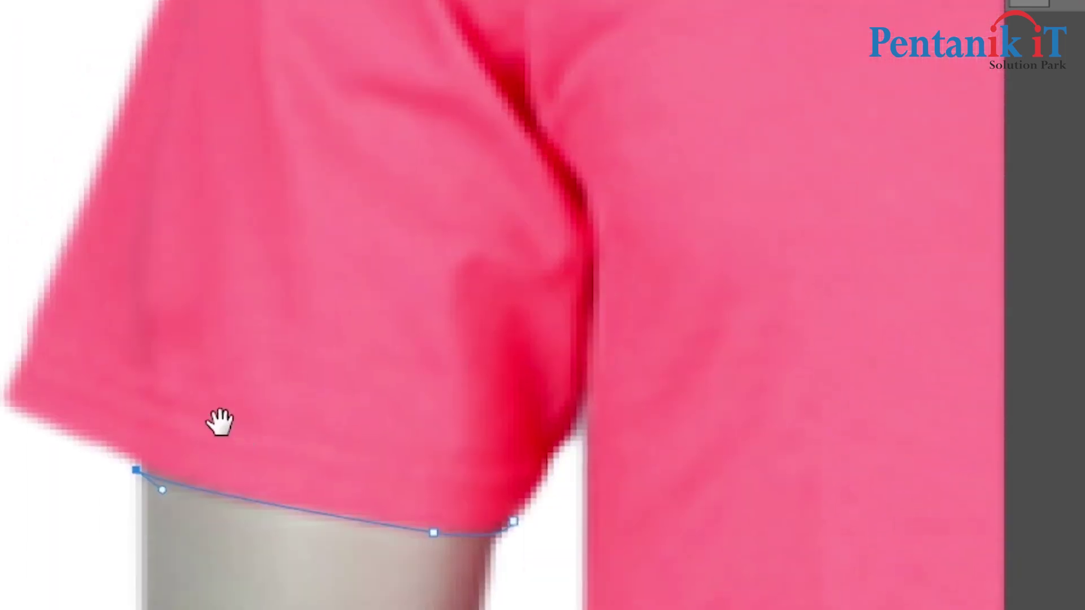
pyautogui.hotkey('ctrl', '-')
pyautogui.hotkey('ctrl', '-')
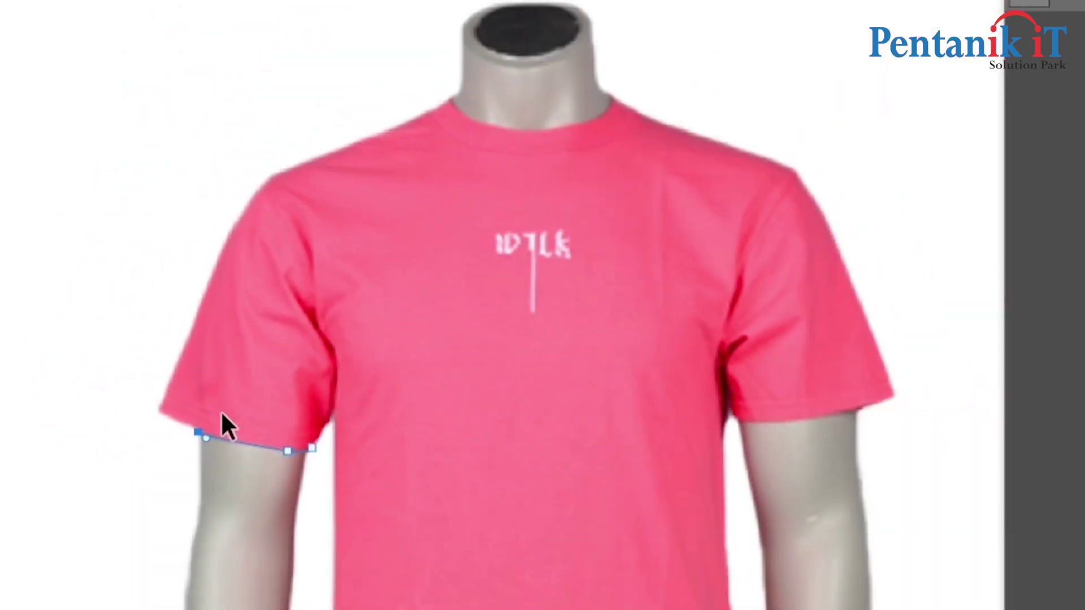
pyautogui.scroll(-1, 221, 410)
pyautogui.scroll(6, 169, 415)
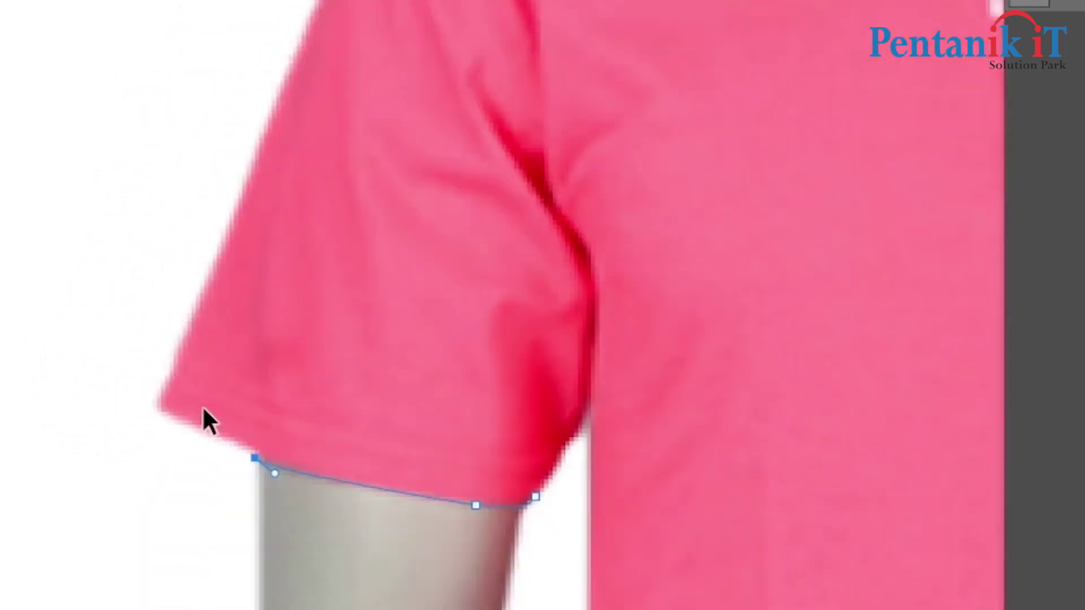
pyautogui.scroll(1, 203, 408)
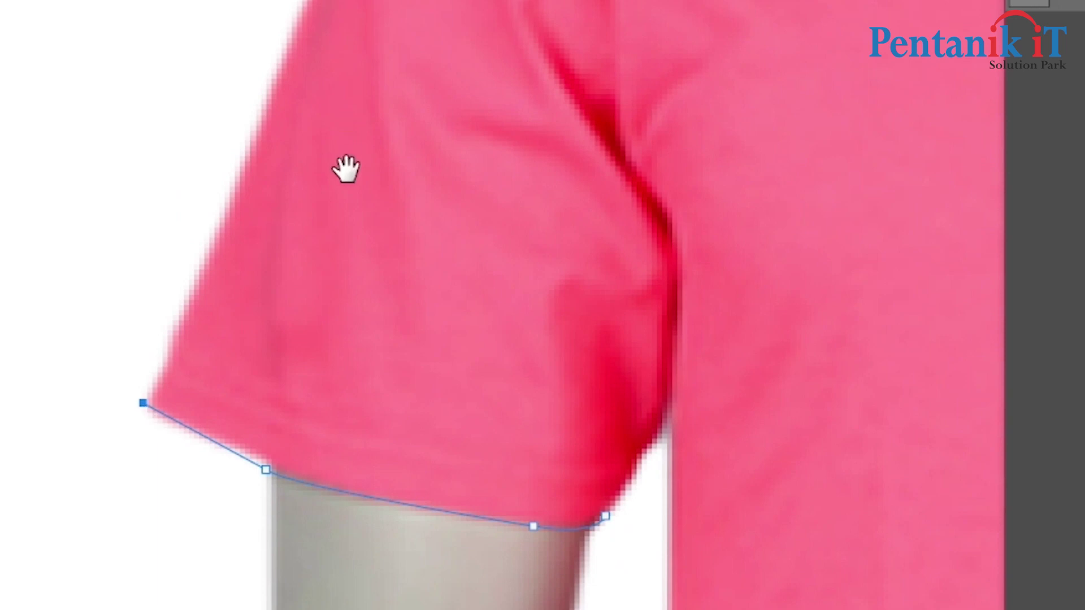
# Route the path loosely outside the image-left sleeve and shoulder, ending with a corner point where the collar meets the neck
pyautogui.moveTo(345, 169); pyautogui.dragTo(242, 440)
pyautogui.hotkey('ctrl', '-')
pyautogui.hotkey('ctrl', '-')
pyautogui.moveTo(65, 477); pyautogui.dragTo(399, 114)
pyautogui.moveTo(400, 113); pyautogui.dragTo(234, 206)
pyautogui.scroll(3, 368, 203)
pyautogui.hotkey('ctrl', '+')
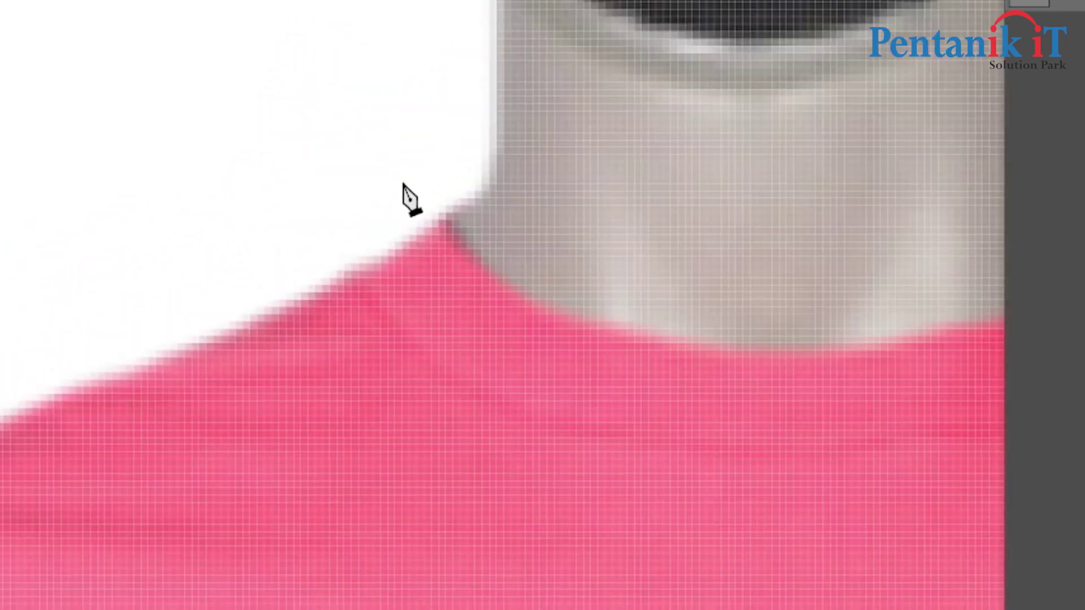
pyautogui.click(249, 314)
pyautogui.click(442, 210)
pyautogui.moveTo(442, 207)
pyautogui.mouseDown()
pyautogui.moveTo(462, 189)
pyautogui.moveTo(455, 195)
pyautogui.mouseUp()
pyautogui.hotkey('ctrl', 'z')
pyautogui.keyDown('alt'); pyautogui.click(439, 220); pyautogui.keyUp('alt')
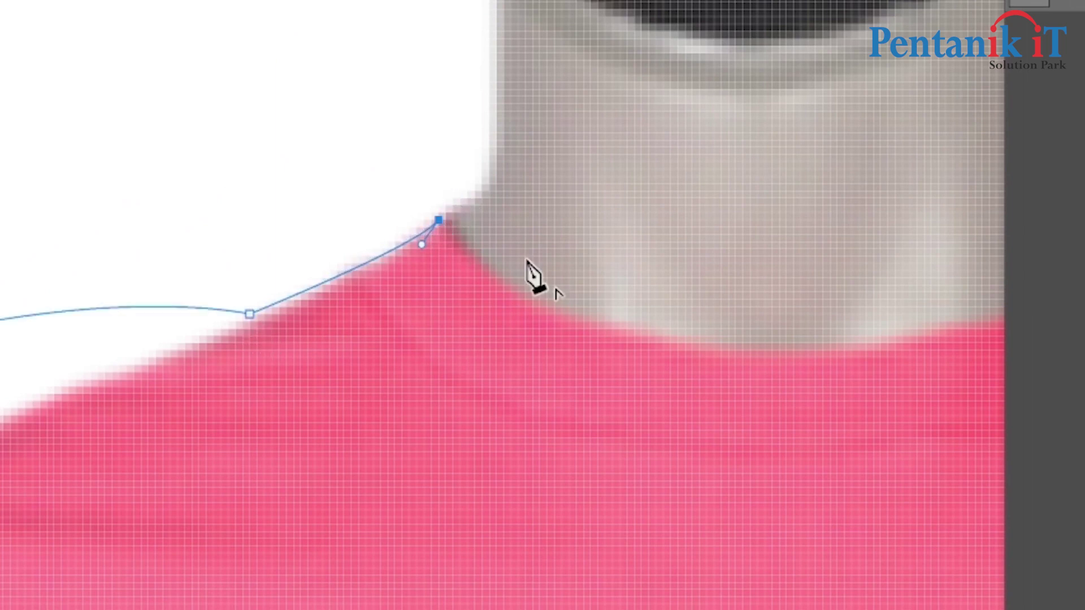
# Trace the front neckline with curved path segments to the collar's other end, finishing on a corner point
pyautogui.moveTo(621, 287); pyautogui.dragTo(303, 300)
pyautogui.click(338, 349)
pyautogui.moveTo(338, 349); pyautogui.dragTo(490, 361)
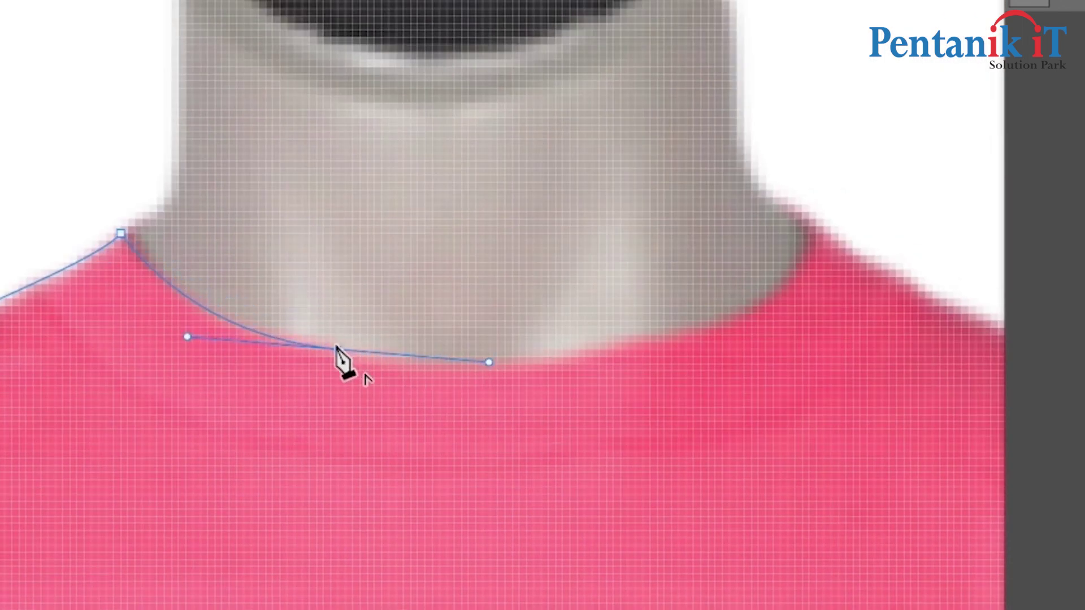
pyautogui.keyDown('alt'); pyautogui.click(337, 348); pyautogui.keyUp('alt')
pyautogui.moveTo(577, 314); pyautogui.dragTo(406, 377)
pyautogui.moveTo(373, 420); pyautogui.dragTo(423, 407)
pyautogui.keyDown('alt'); pyautogui.click(373, 420); pyautogui.keyUp('alt')
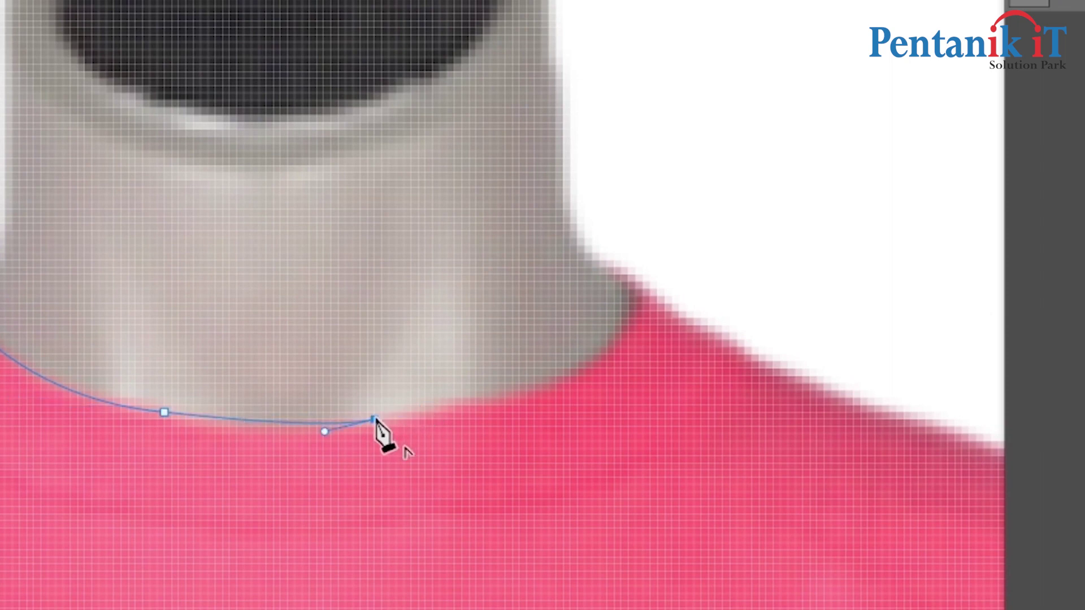
pyautogui.moveTo(541, 390); pyautogui.dragTo(340, 490)
pyautogui.moveTo(421, 370); pyautogui.dragTo(392, 312)
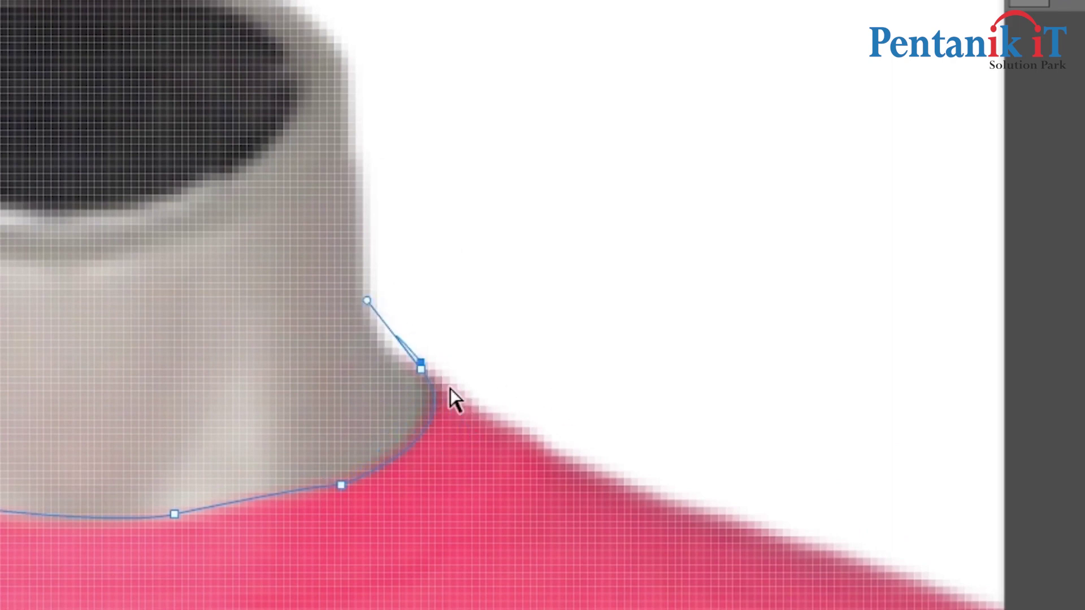
pyautogui.keyDown('alt'); pyautogui.click(421, 369); pyautogui.keyUp('alt')
# Extend the path in a loose arc outside the image-right shoulder and sleeve, and leave it open there
pyautogui.scroll(-5, 418, 354)
pyautogui.moveTo(530, 347); pyautogui.dragTo(651, 353)
pyautogui.moveTo(607, 276); pyautogui.dragTo(513, 134)
pyautogui.moveTo(637, 306); pyautogui.dragTo(618, 452)
pyautogui.keyDown('ctrl'); pyautogui.click(576, 449); pyautogui.keyUp('ctrl')
# Trace the image-right sleeve hem with a new path from near its outer corner to the armpit side
pyautogui.scroll(5, 572, 437)
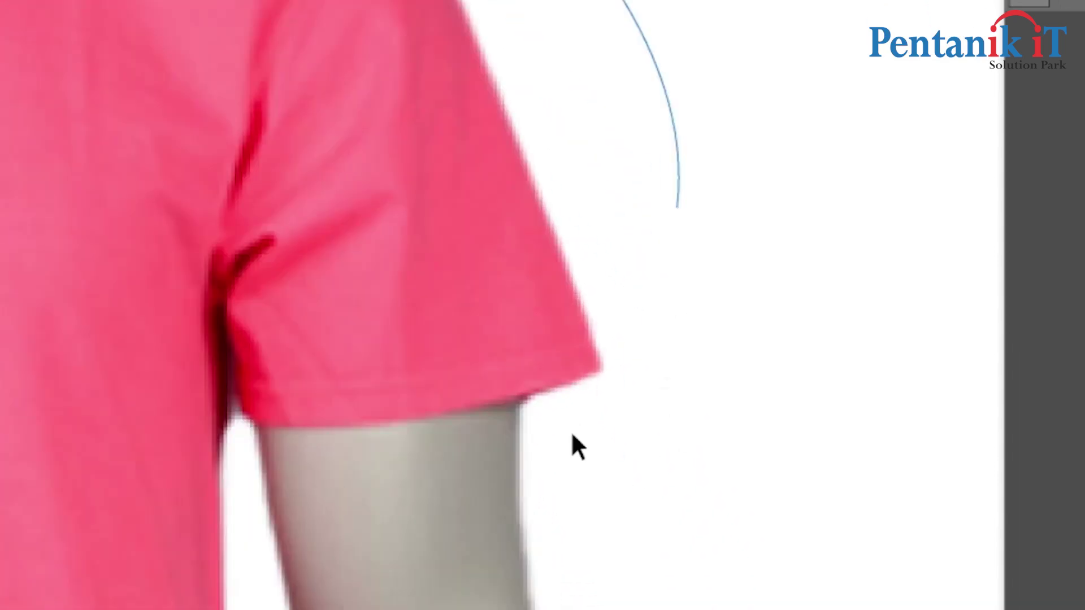
pyautogui.click(543, 351)
pyautogui.moveTo(283, 395); pyautogui.dragTo(585, 336)
pyautogui.moveTo(201, 359); pyautogui.dragTo(133, 309)
# Carry the hem path down between torso and arm, loop it around the image-right arm, and join it to the open shoulder path
pyautogui.scroll(-6, 413, 239)
pyautogui.click(428, 583)
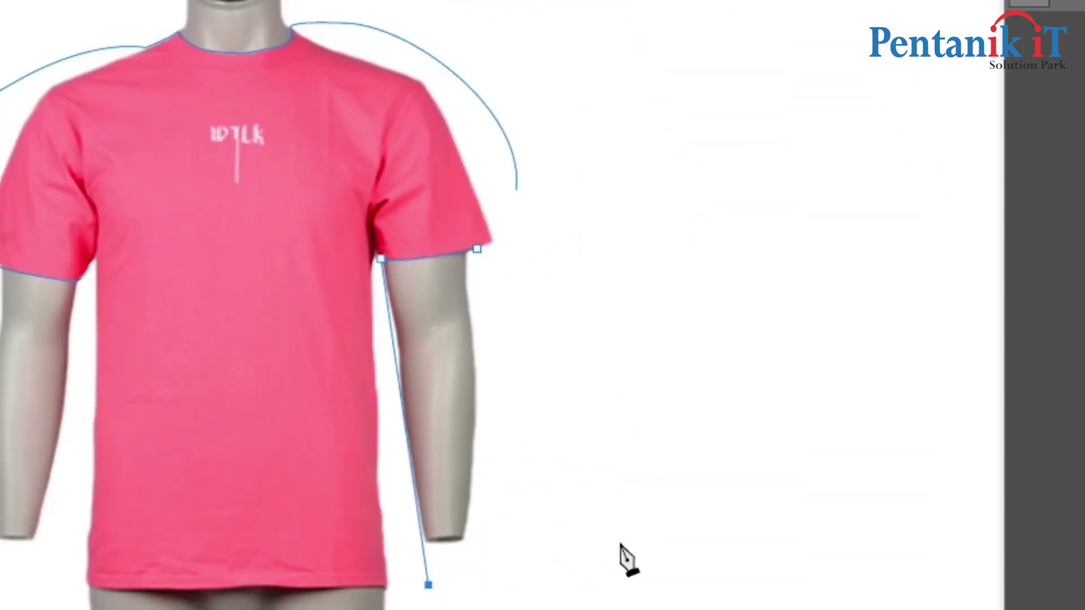
pyautogui.hotkey('ctrl', 'z')
pyautogui.moveTo(426, 584); pyautogui.dragTo(461, 605)
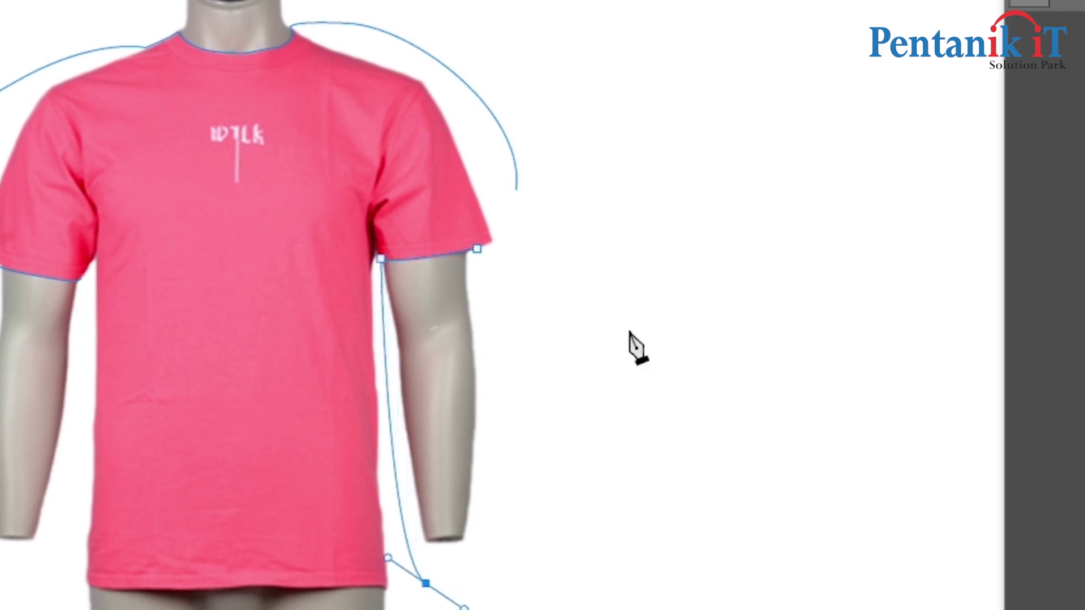
pyautogui.click(671, 402)
pyautogui.moveTo(574, 258); pyautogui.dragTo(564, 247)
pyautogui.click(516, 190)
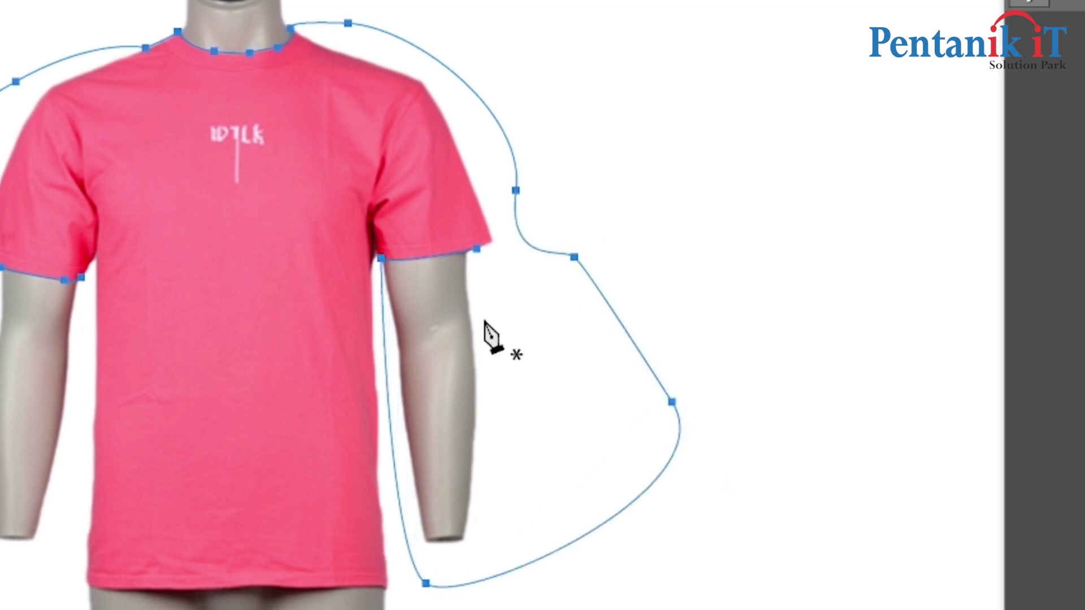
# Start a separate path at the image-left corner of the shirt's bottom hem
pyautogui.scroll(-4, 484, 320)
pyautogui.scroll(1, 156, 152)
pyautogui.click(217, 130)
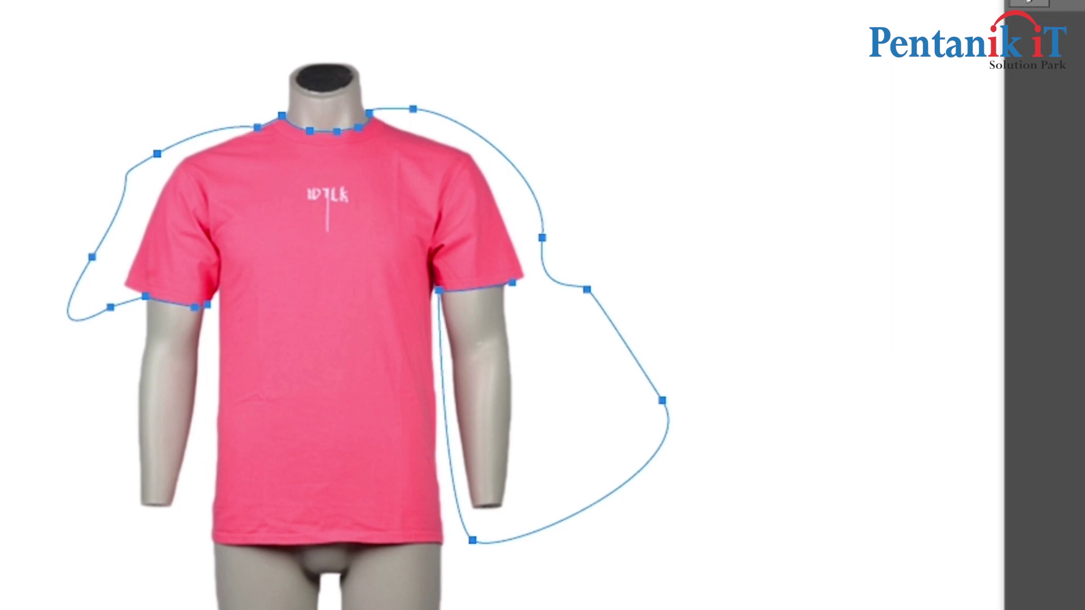
pyautogui.scroll(-1, 223, 514)
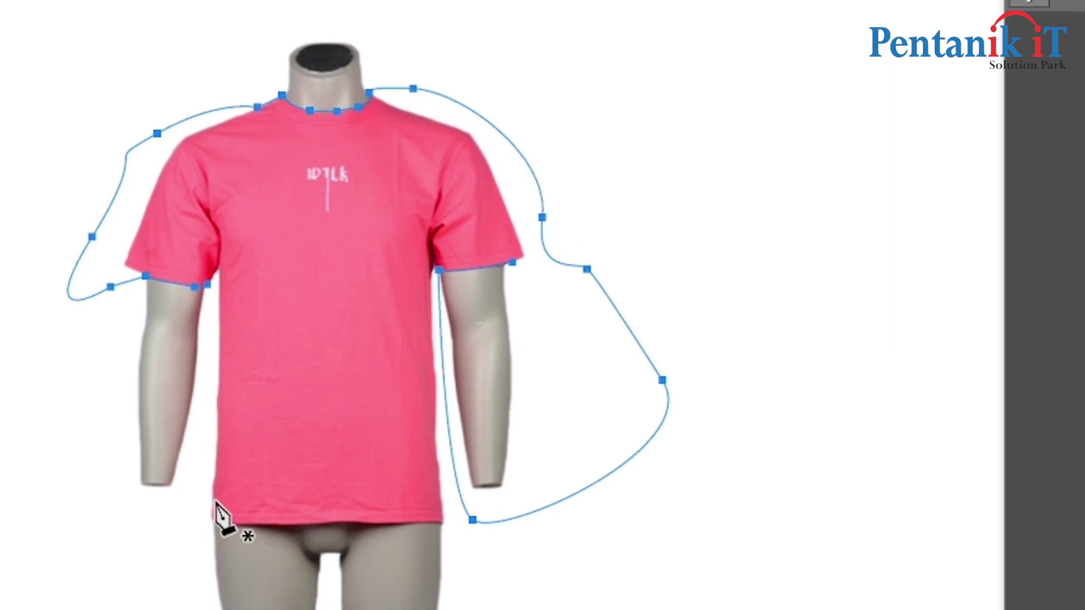
pyautogui.scroll(2, 330, 561)
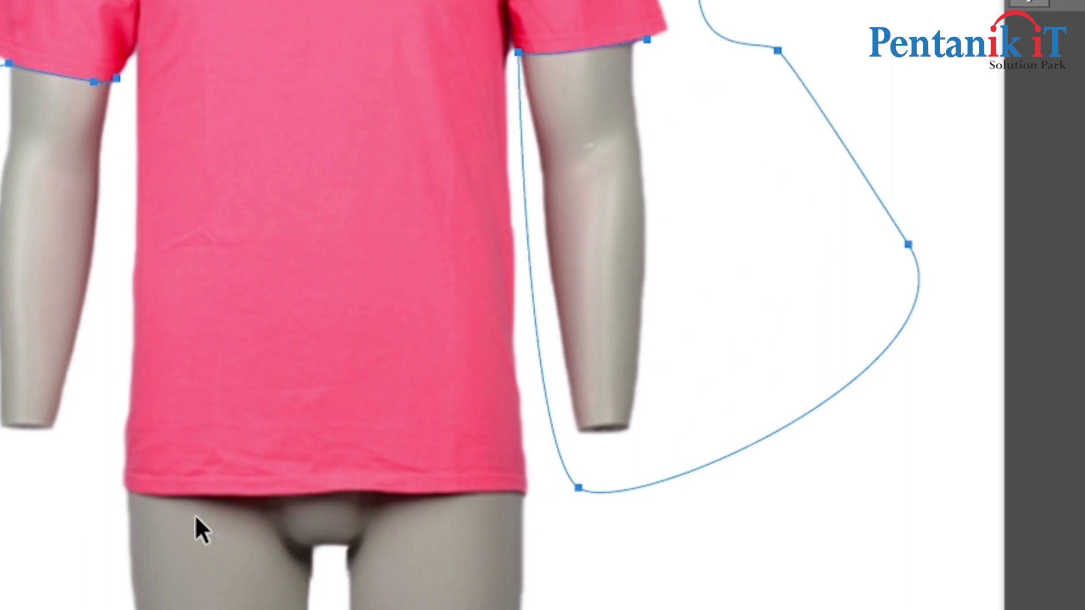
pyautogui.scroll(1, 199, 528)
pyautogui.press('Return')
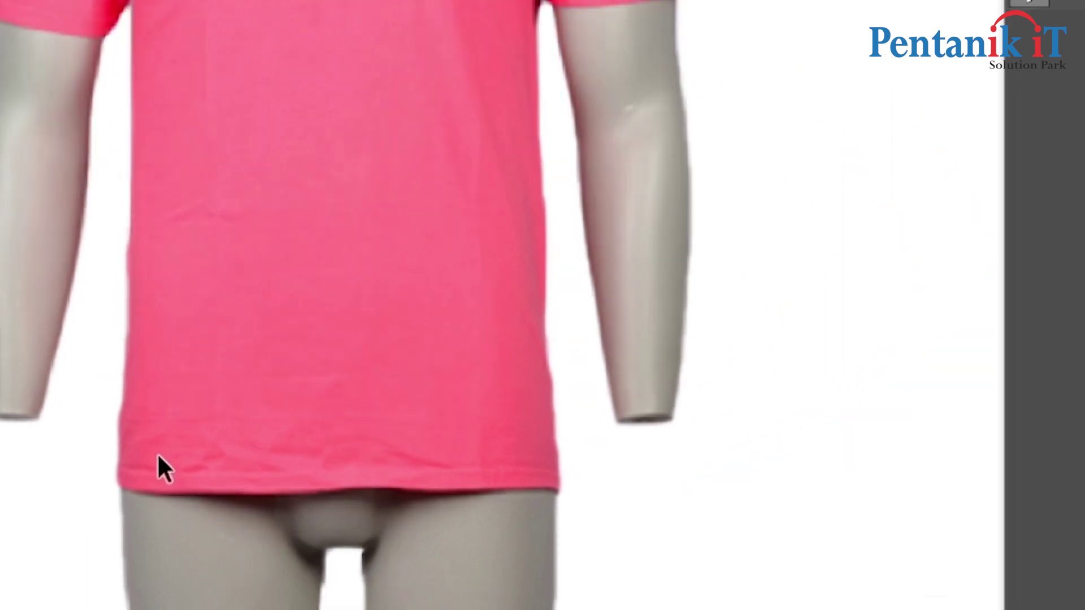
pyautogui.scroll(2, 158, 458)
pyautogui.click(61, 501)
pyautogui.hotkey('ctrl', 'z')
pyautogui.hotkey('ctrl', 'z')
pyautogui.click(80, 498)
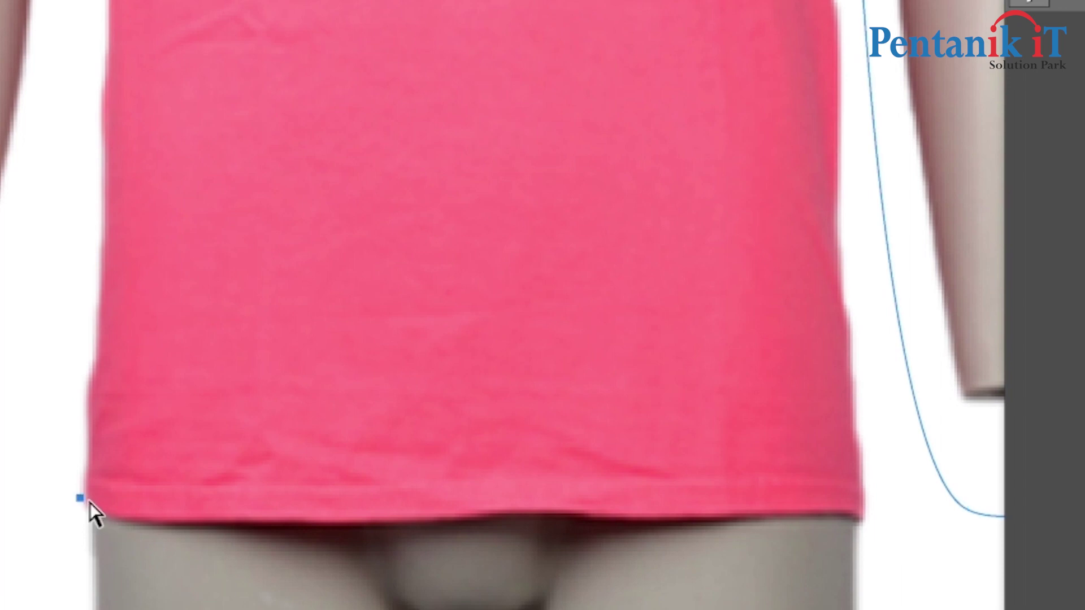
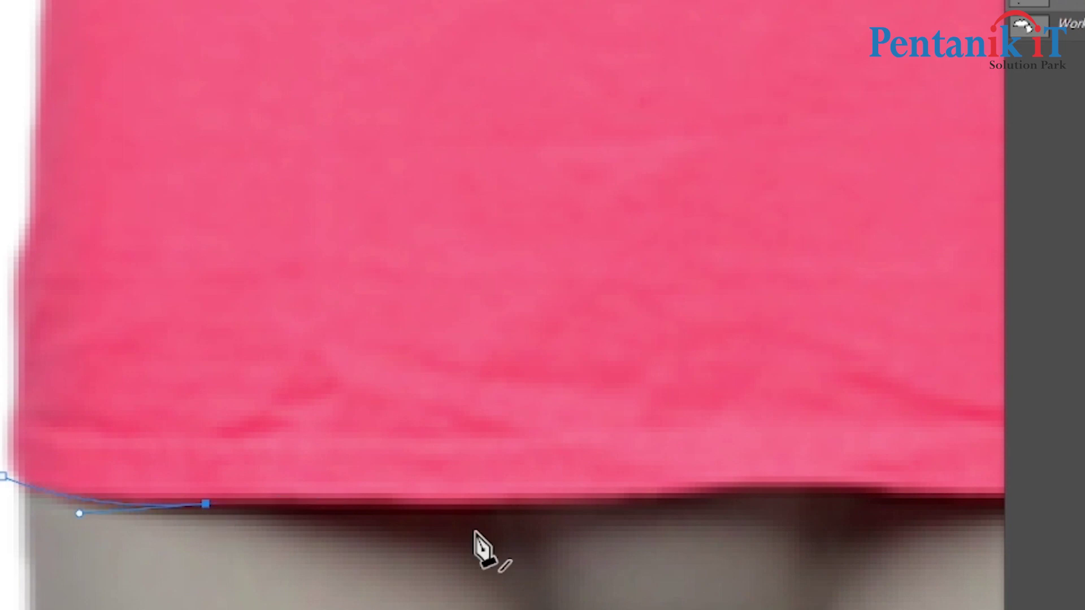
# Trace the bottom hem with curved path segments to its image-right corner, finishing on a corner point
pyautogui.moveTo(500, 456); pyautogui.dragTo(573, 442)
pyautogui.moveTo(625, 502); pyautogui.dragTo(412, 455)
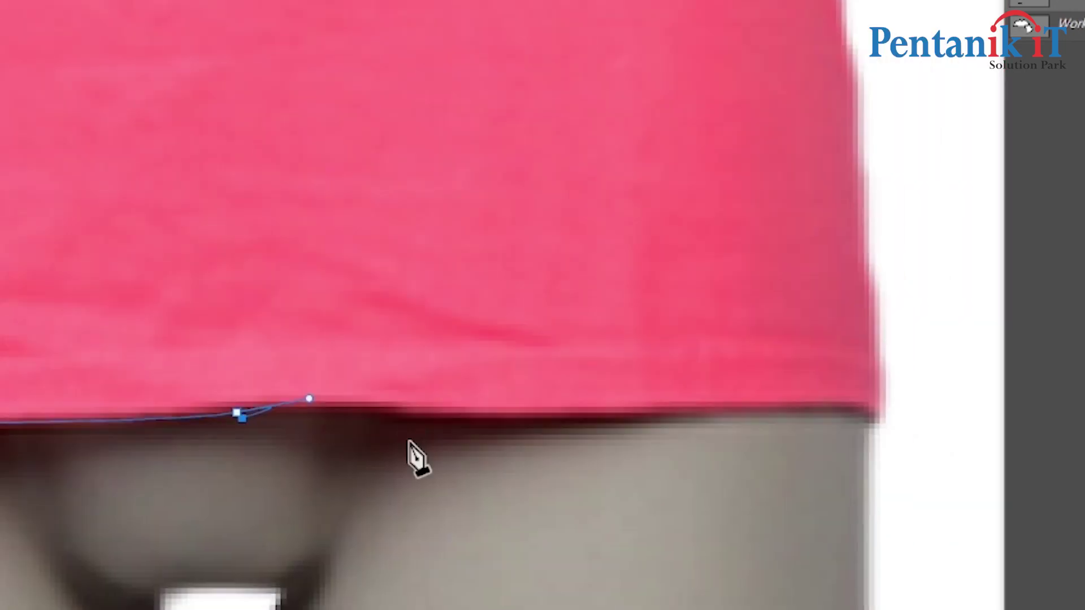
pyautogui.moveTo(551, 451); pyautogui.dragTo(388, 429)
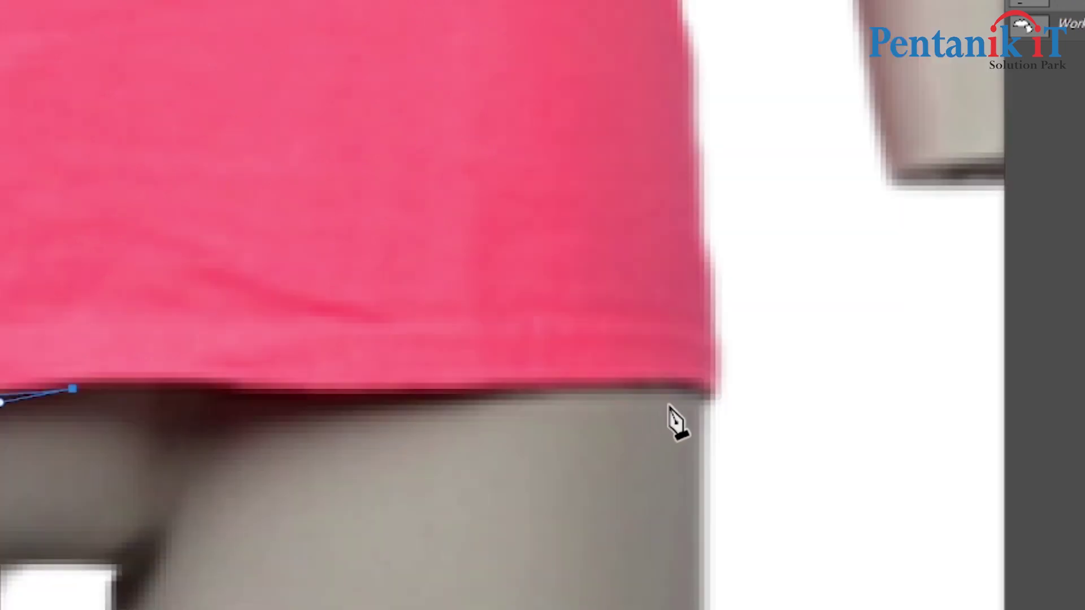
pyautogui.moveTo(501, 390); pyautogui.dragTo(582, 387)
pyautogui.hotkey('ctrl', 'z')
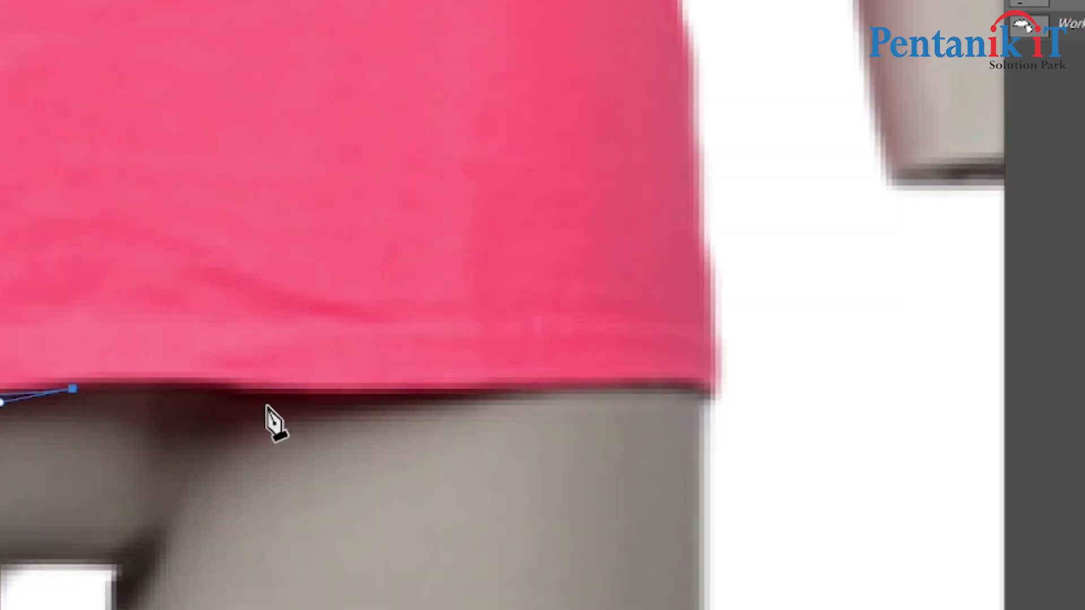
pyautogui.moveTo(248, 395); pyautogui.dragTo(273, 408)
pyautogui.keyDown('alt'); pyautogui.click(247, 394); pyautogui.keyUp('alt')
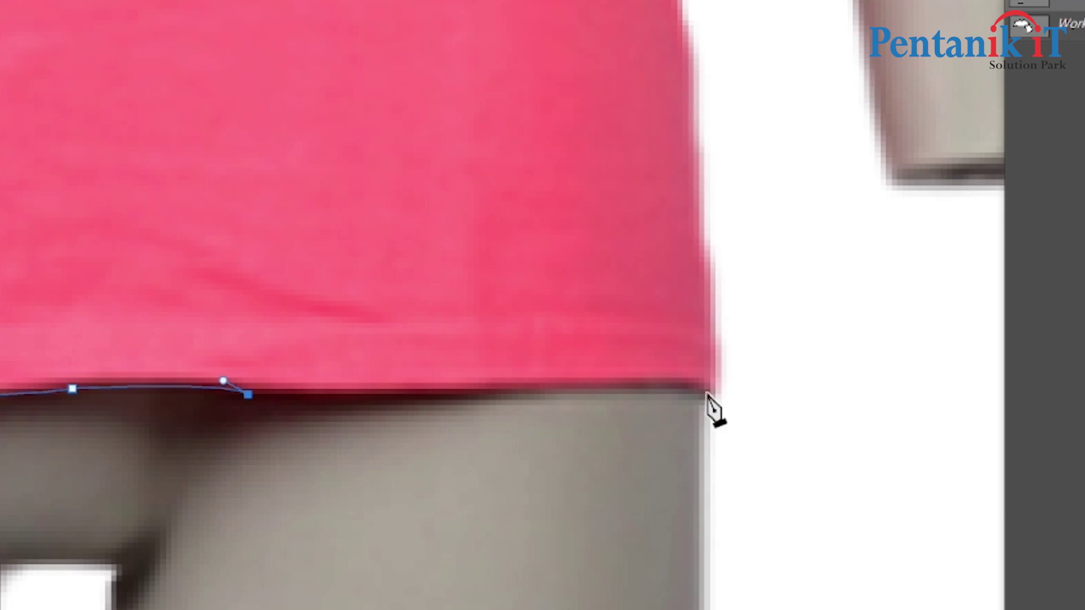
pyautogui.moveTo(710, 393); pyautogui.dragTo(728, 426)
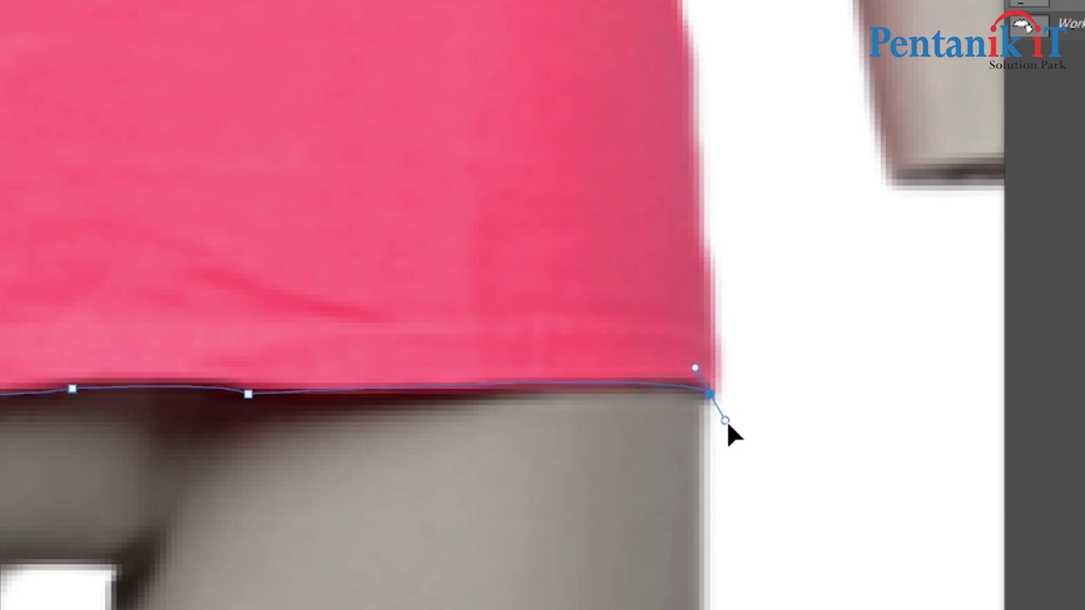
pyautogui.keyDown('alt'); pyautogui.click(706, 391); pyautogui.keyUp('alt')
# Loop the hem path loosely around the mannequin's legs and close it at its starting point
pyautogui.scroll(-3, 741, 383)
pyautogui.click(763, 356)
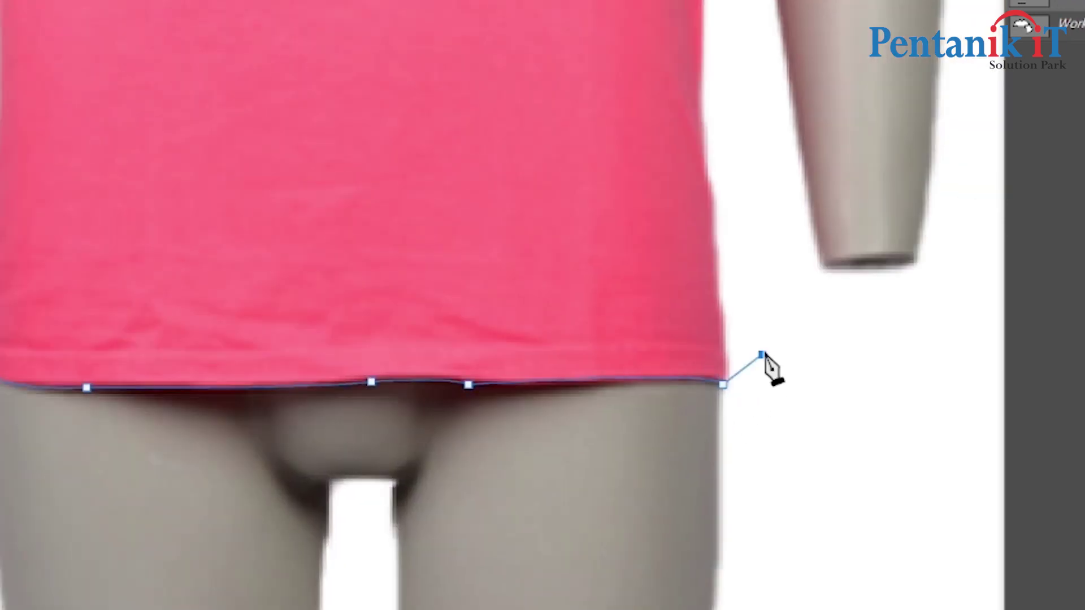
pyautogui.scroll(-4, 816, 434)
pyautogui.moveTo(845, 560); pyautogui.dragTo(494, 609)
pyautogui.moveTo(377, 609); pyautogui.dragTo(287, 507)
pyautogui.moveTo(309, 426); pyautogui.dragTo(343, 414)
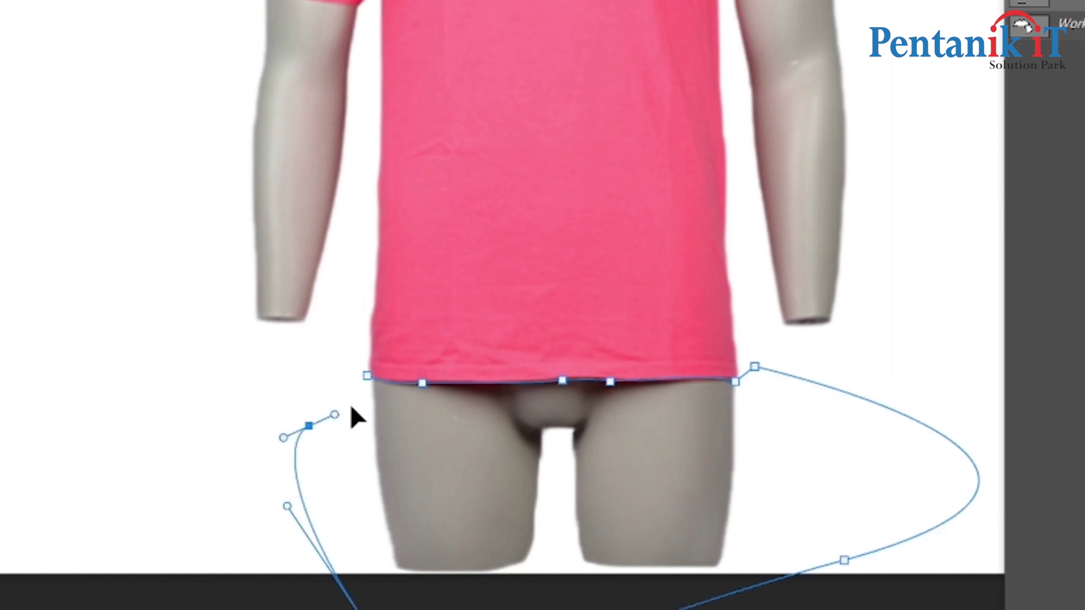
pyautogui.click(366, 376)
# Make a selection from the hem path with a 3-pixel feather and delete the mannequin's legs from the shirt layer
pyautogui.rightClick(367, 425)
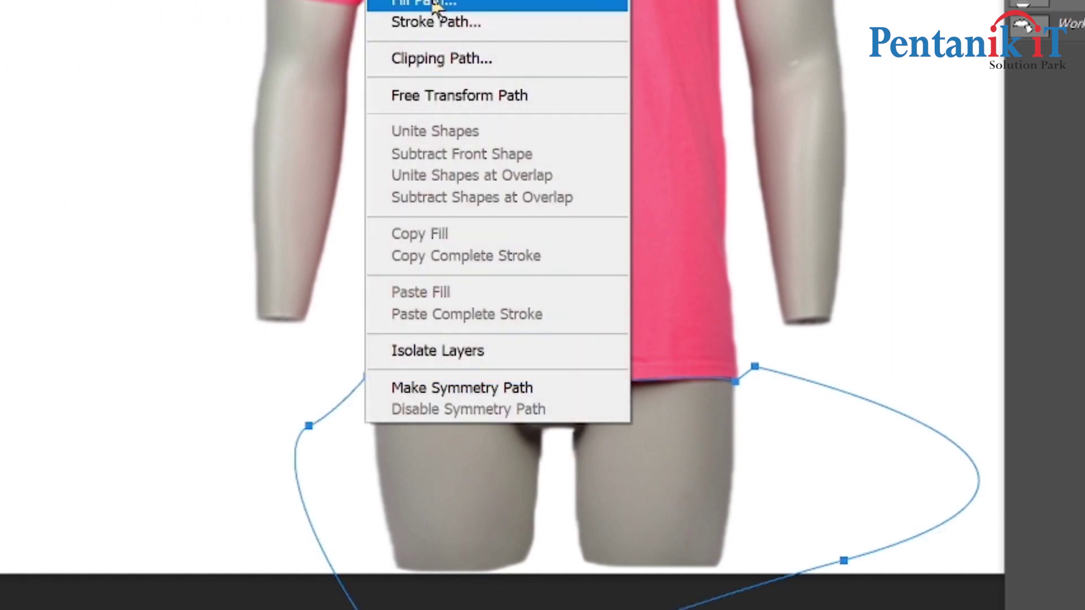
pyautogui.click(486, 0)
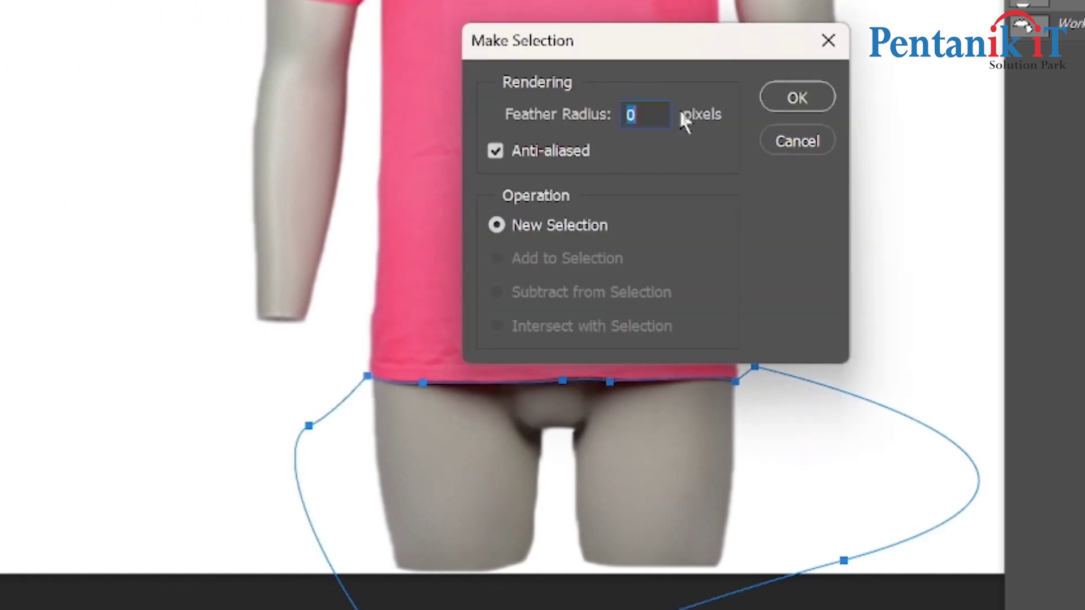
pyautogui.write('3')
pyautogui.click(794, 97)
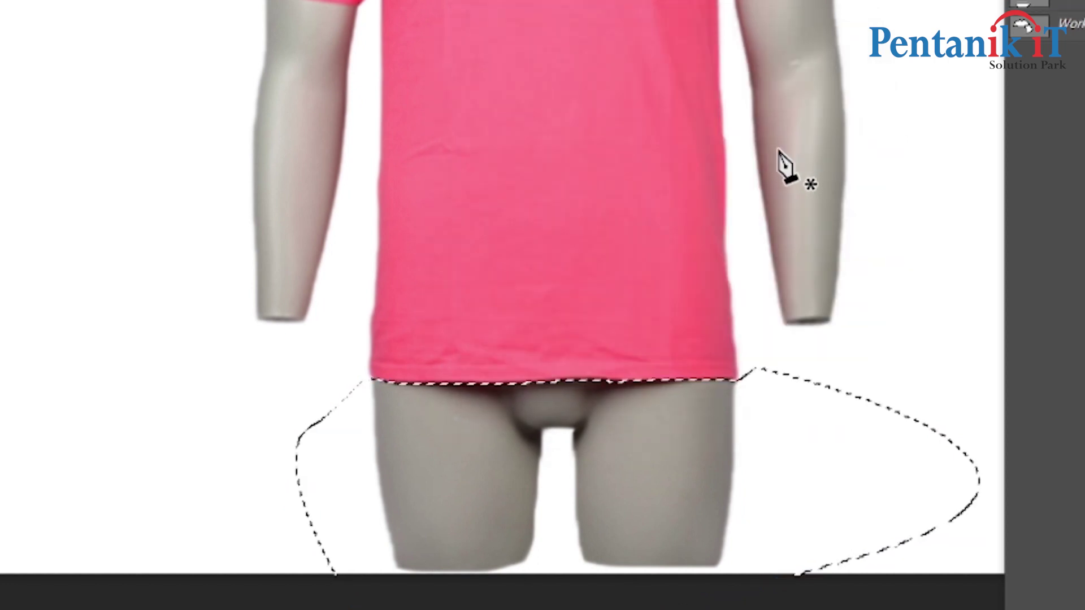
pyautogui.click(1030, 0)
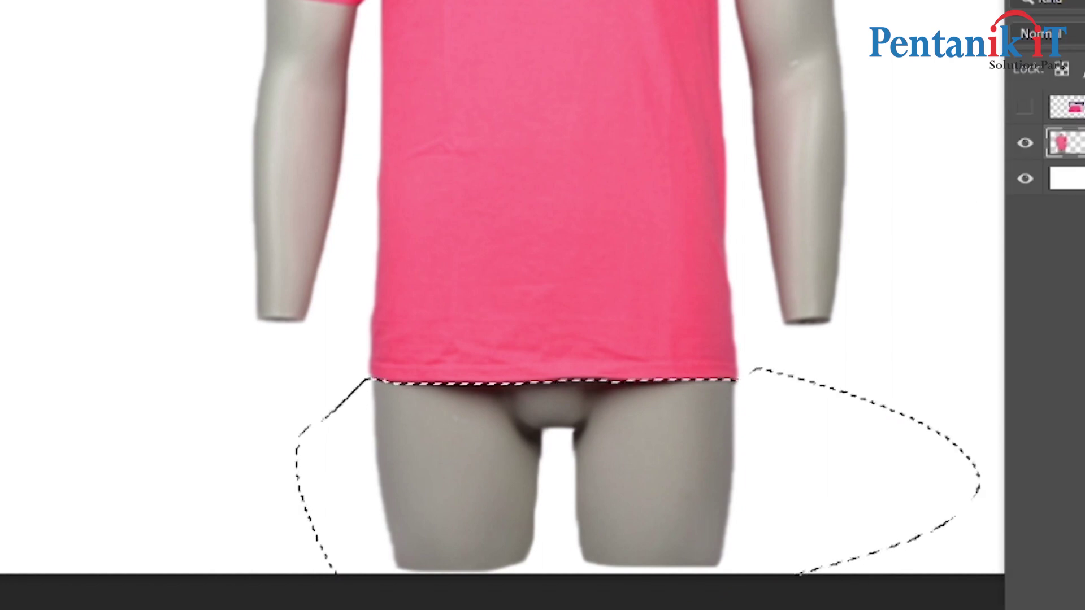
pyautogui.press('Delete')
pyautogui.hotkey('ctrl', 'd')
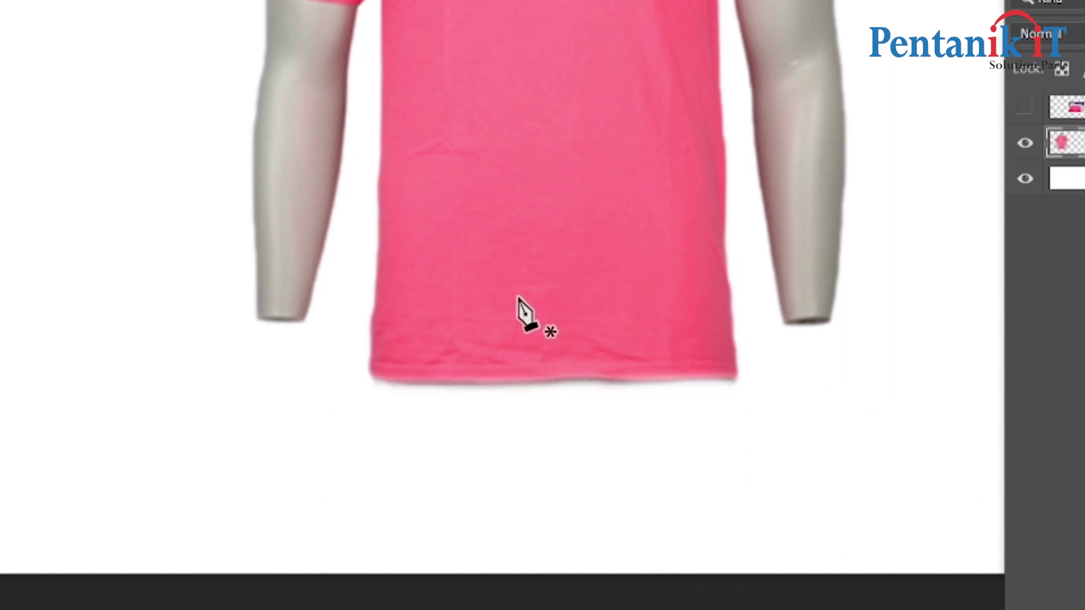
# Undo the feathered leg deletion and return to the closed hem path
pyautogui.scroll(-1, 321, 437)
pyautogui.scroll(-5, 321, 437)
pyautogui.scroll(11, 423, 389)
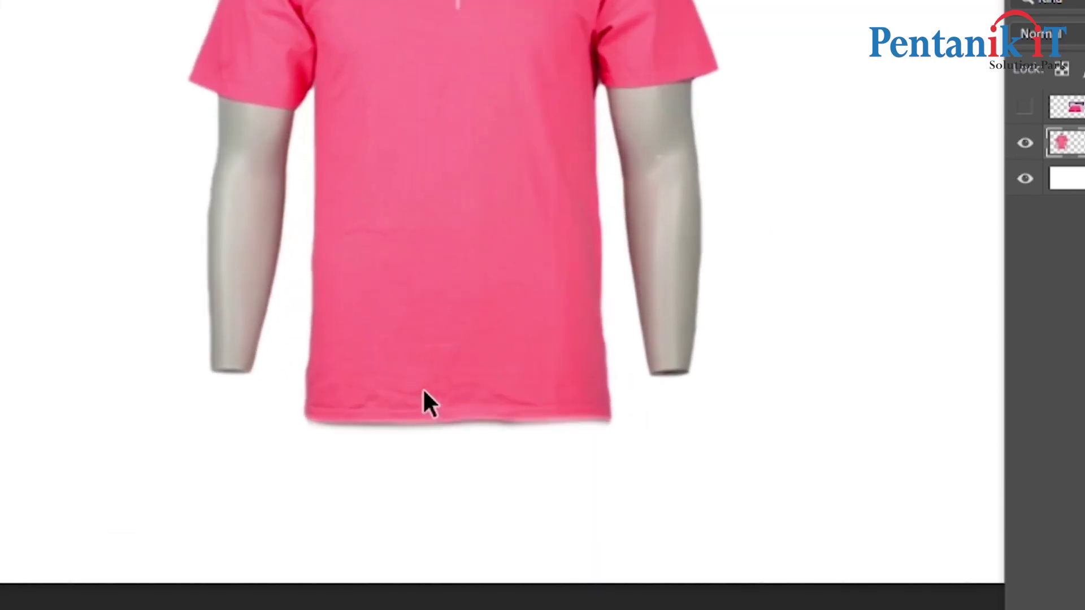
pyautogui.hotkey('ctrl', 'alt', 'z')
pyautogui.hotkey('ctrl', 'alt', 'z')
pyautogui.hotkey('ctrl', 'alt', 'z')
# Make a selection from the hem path with a 0-pixel feather, delete the mannequin's legs and clear the selection
pyautogui.rightClick(407, 462)
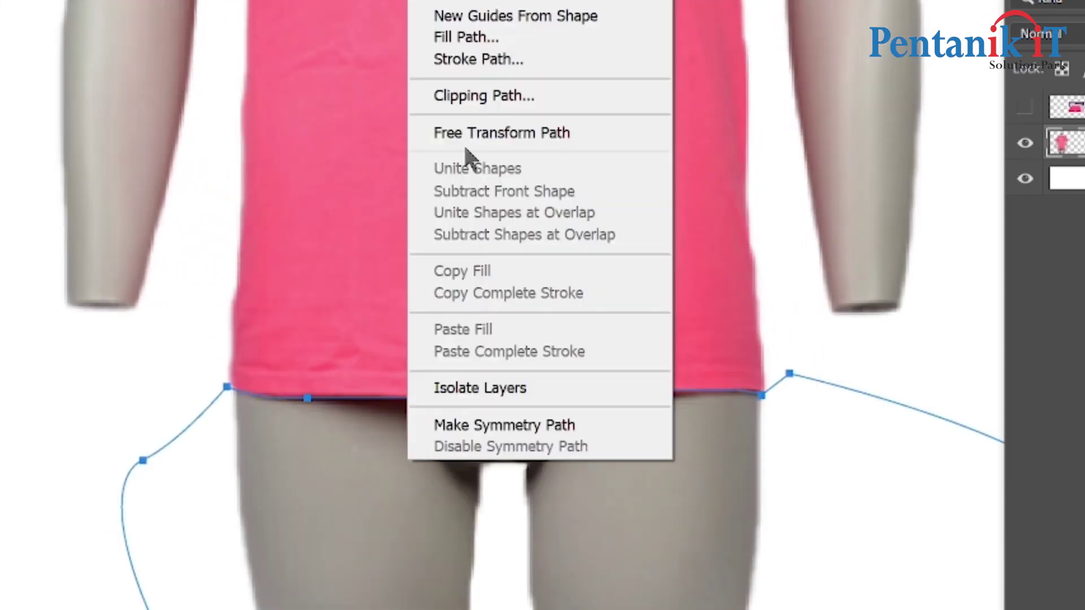
pyautogui.click(469, 3)
pyautogui.write('0')
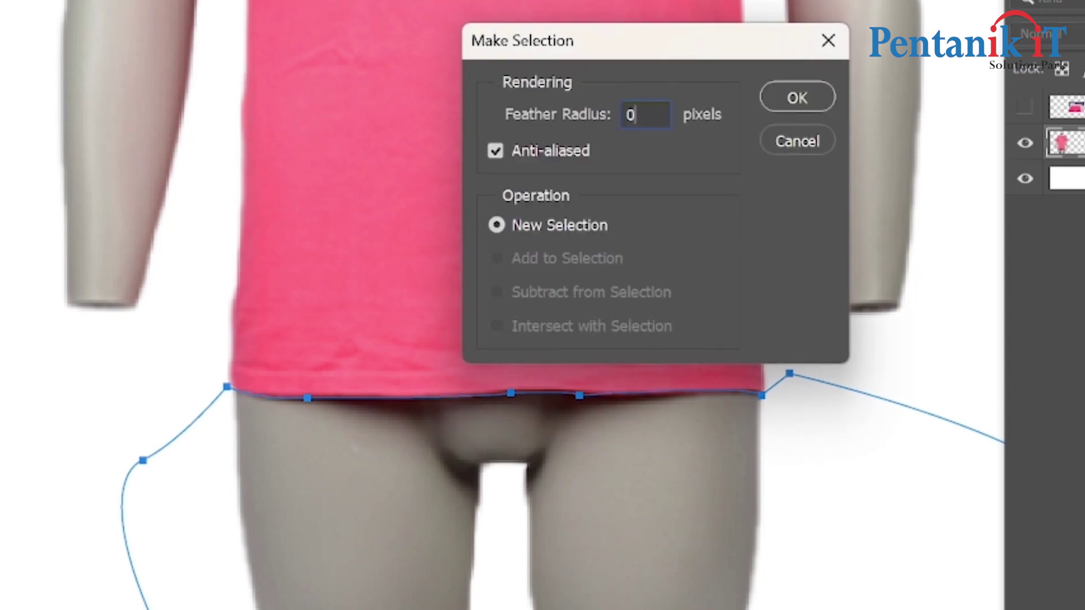
pyautogui.click(794, 98)
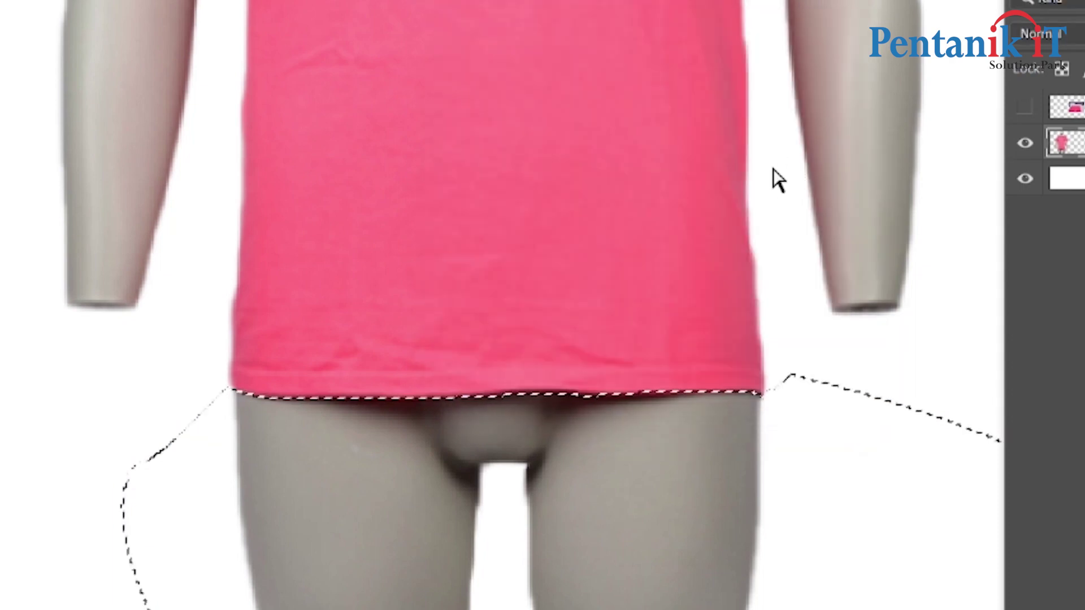
pyautogui.hotkey('ctrl', 'd')
pyautogui.press('Delete')
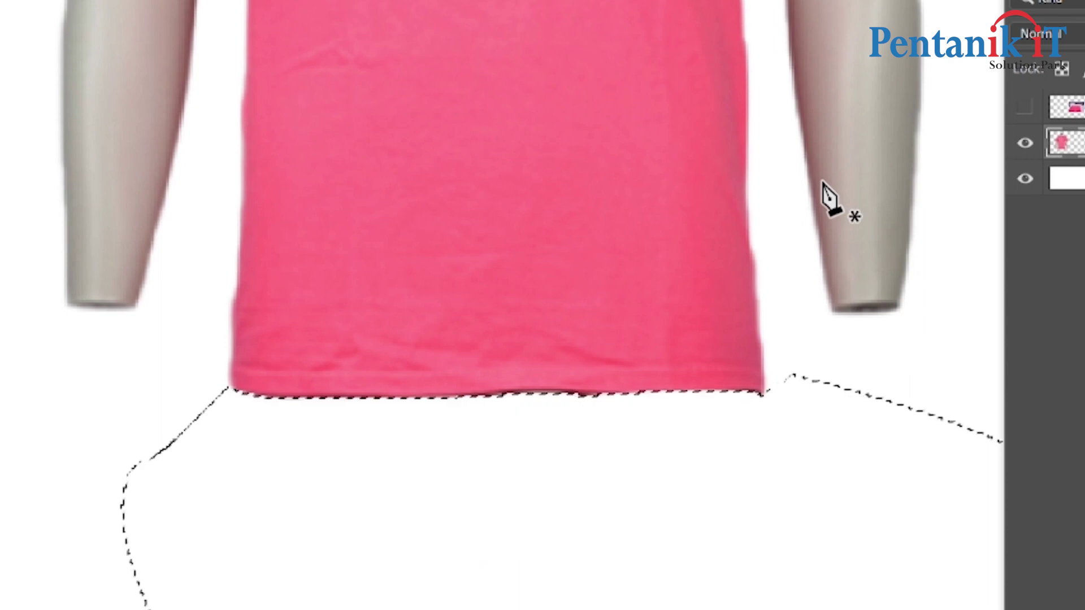
pyautogui.hotkey('ctrl', 'd')
pyautogui.scroll(2, 521, 384)
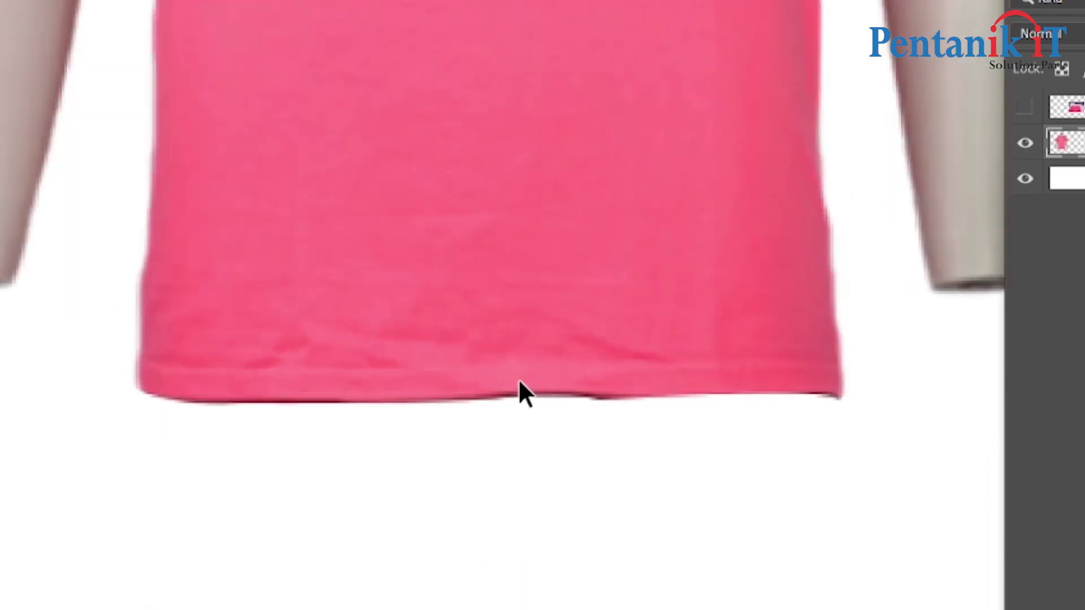
pyautogui.scroll(-10, 526, 395)
pyautogui.moveTo(605, 226); pyautogui.dragTo(613, 300)
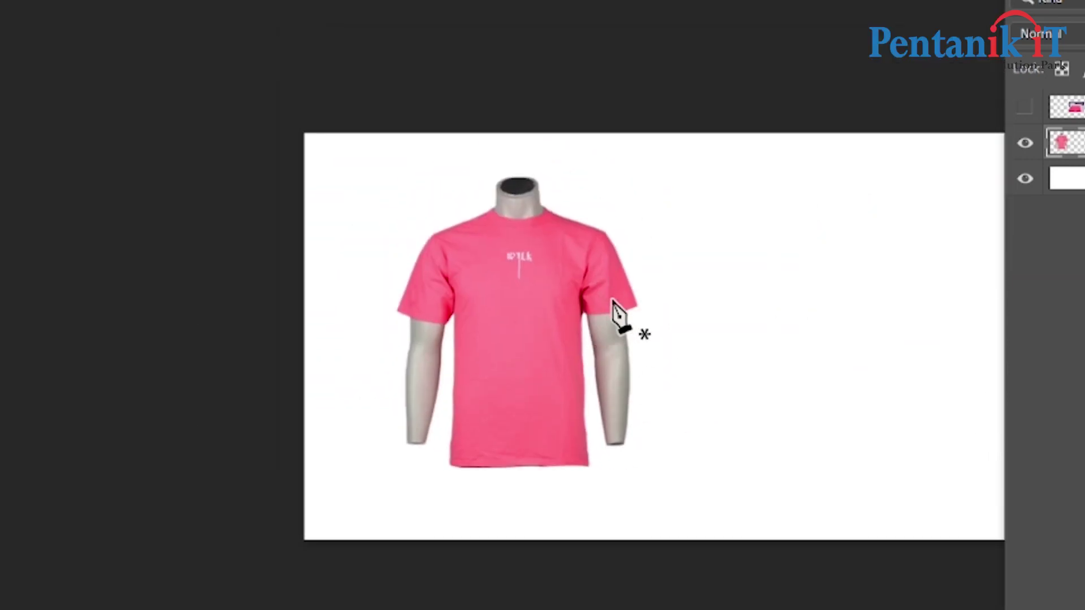
# Delete the hem's work path and display the path around the shoulders and sleeves
pyautogui.scroll(4, 612, 300)
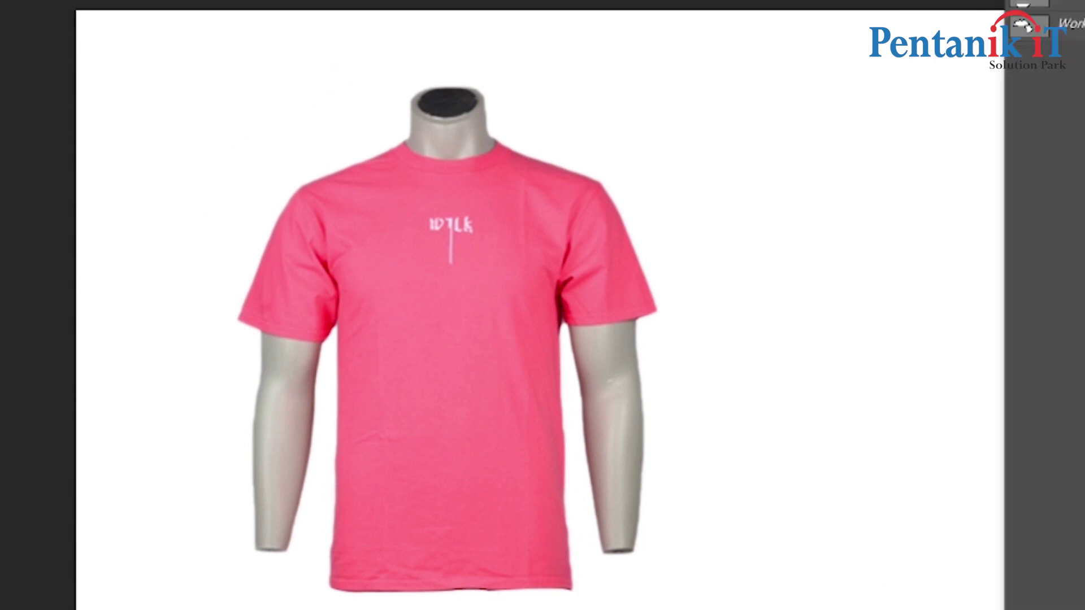
pyautogui.click(1072, 25)
pyautogui.click(1072, 4)
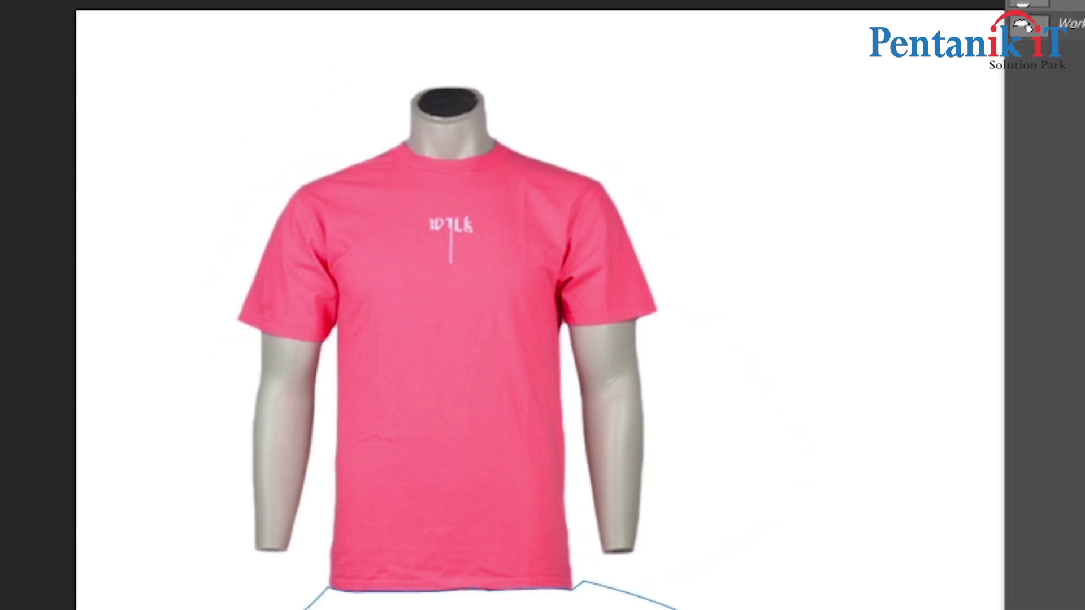
pyautogui.press('Delete')
pyautogui.click(543, 217)
pyautogui.click(1078, 8)
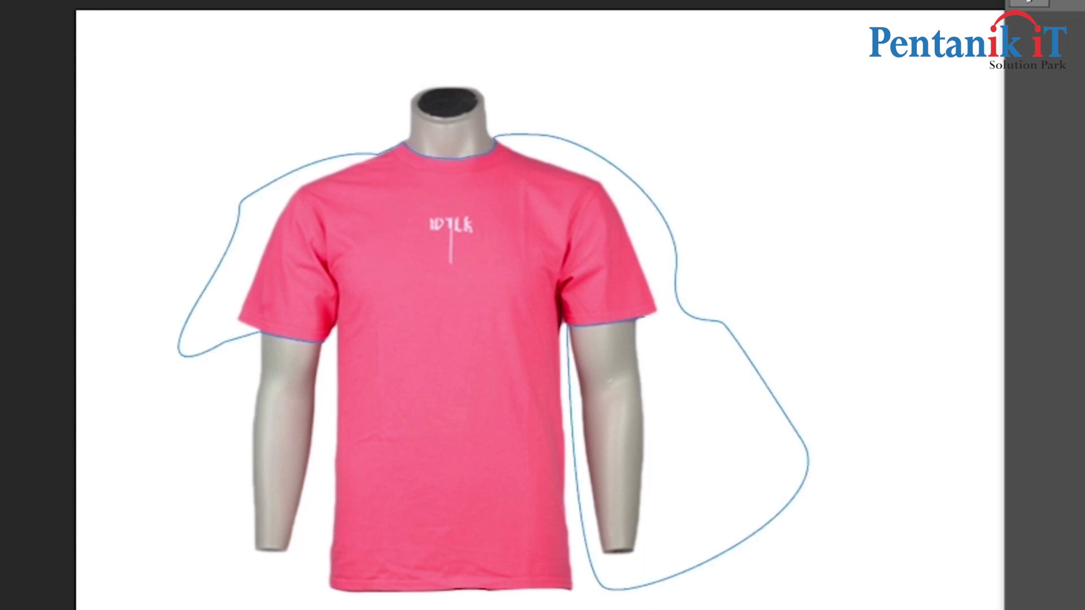
# Show the flat-laid collar photo and move it slightly farther from the mannequin shirt
pyautogui.press('v')
pyautogui.click(107, 158)
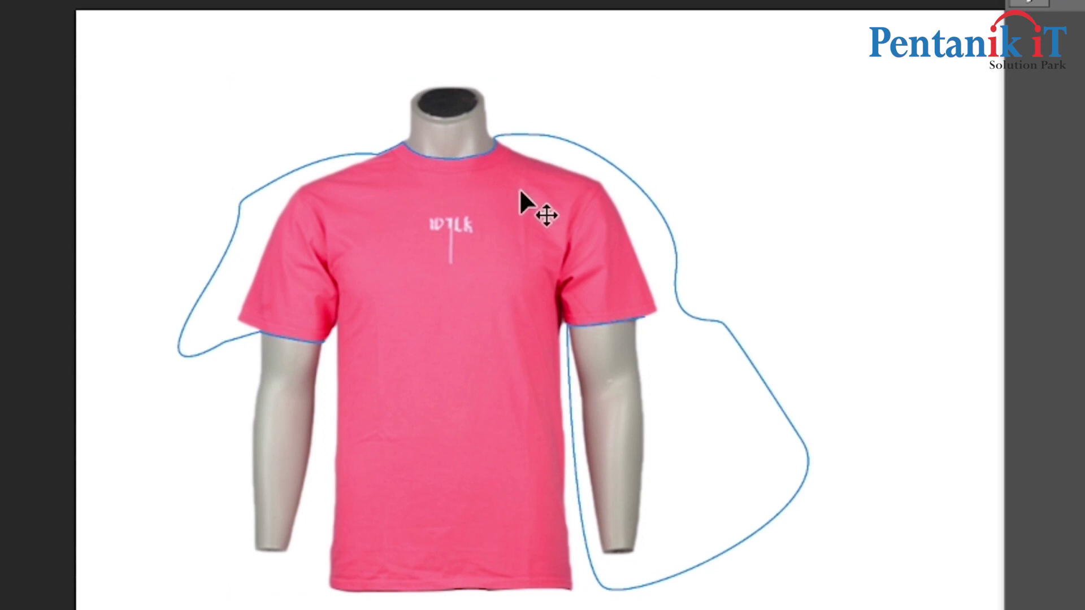
pyautogui.hotkey('ctrl', '-')
pyautogui.press('F7')
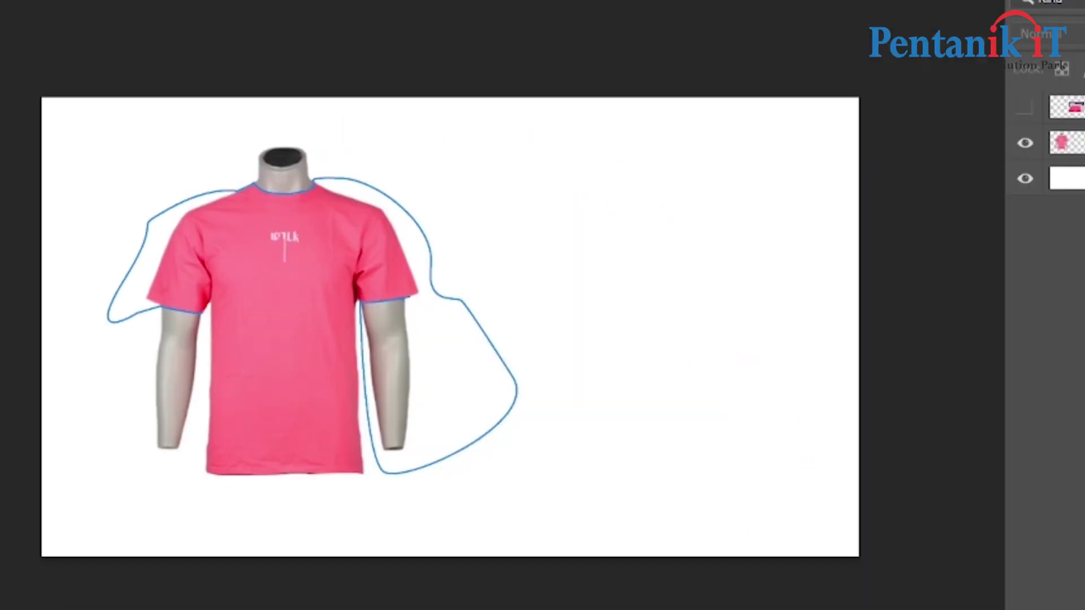
pyautogui.click(1035, 108)
pyautogui.moveTo(642, 315); pyautogui.dragTo(713, 324)
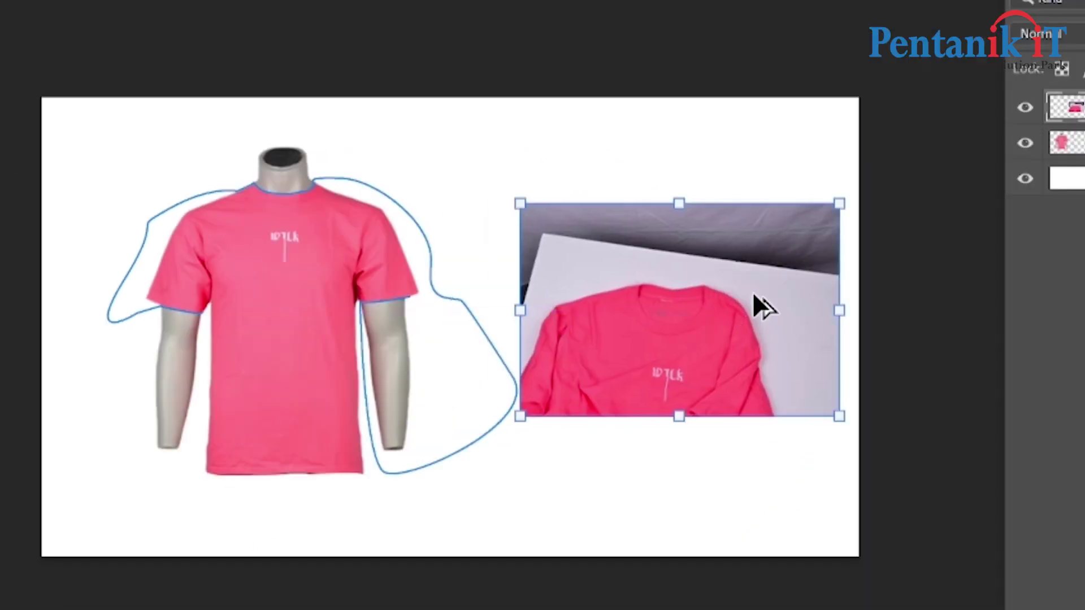
# Copy a rectangular area around the flat-laid shirt's collar to a new layer and hide the full photo
pyautogui.scroll(3, 749, 299)
pyautogui.press('p')
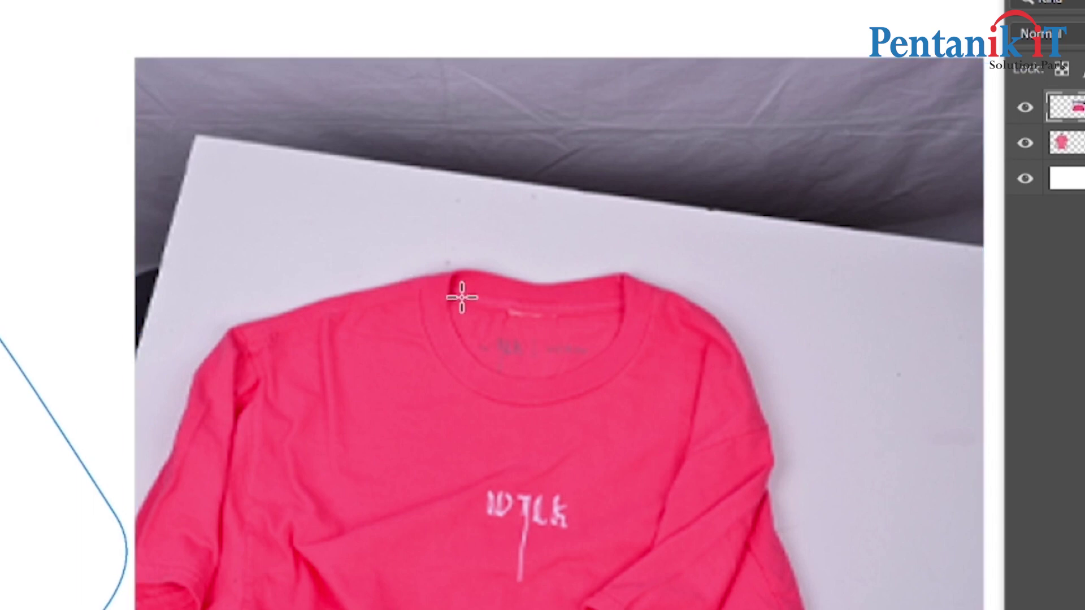
pyautogui.moveTo(417, 246); pyautogui.dragTo(650, 407)
pyautogui.click(492, 324)
pyautogui.moveTo(386, 250); pyautogui.dragTo(655, 409)
pyautogui.hotkey('ctrl', 'j')
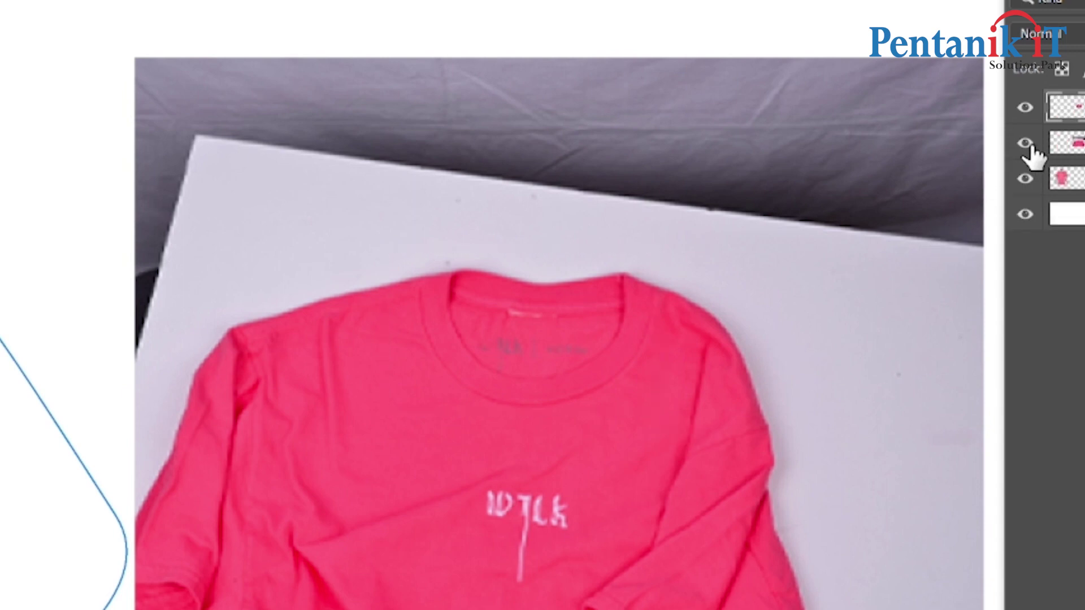
pyautogui.click(1027, 143)
# Erase the pale table background above the collar in the copied piece
pyautogui.scroll(-3, 577, 389)
pyautogui.scroll(6, 548, 334)
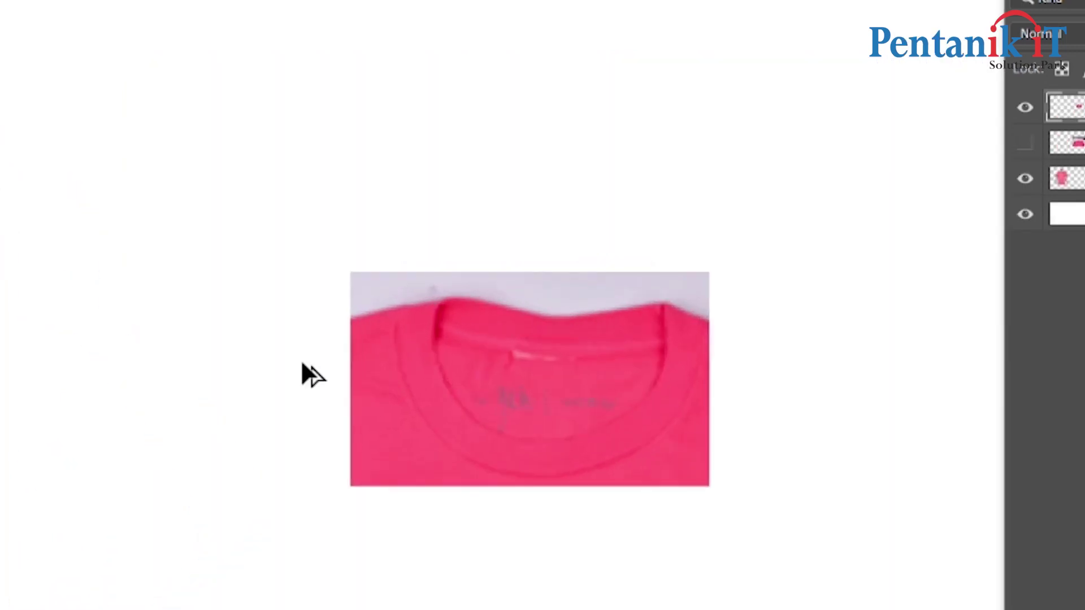
pyautogui.hotkey('ctrl', 't')
pyautogui.press('Escape')
pyautogui.scroll(5, 487, 287)
pyautogui.press('e')
pyautogui.click(522, 275)
# Move the cropped collar piece up, to just beside the mannequin's neck
pyautogui.press('v')
pyautogui.scroll(-1, 658, 305)
pyautogui.hotkey('ctrl', '-')
pyautogui.hotkey('ctrl', 't')
pyautogui.hotkey('ctrl', '-')
pyautogui.hotkey('ctrl', '-')
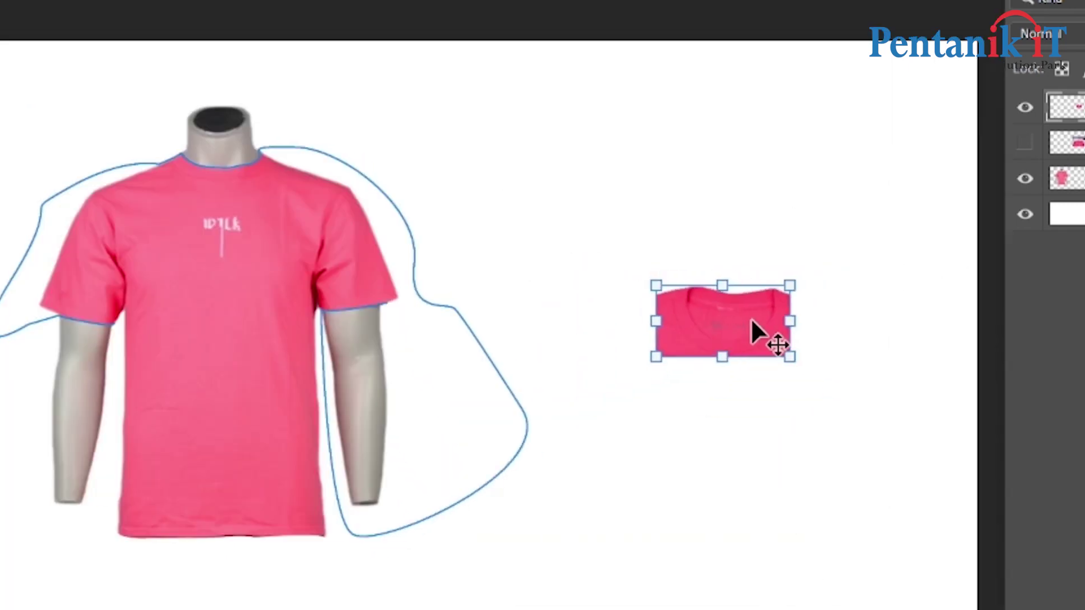
pyautogui.moveTo(695, 311); pyautogui.dragTo(845, 82)
pyautogui.hotkey('ctrl', '+')
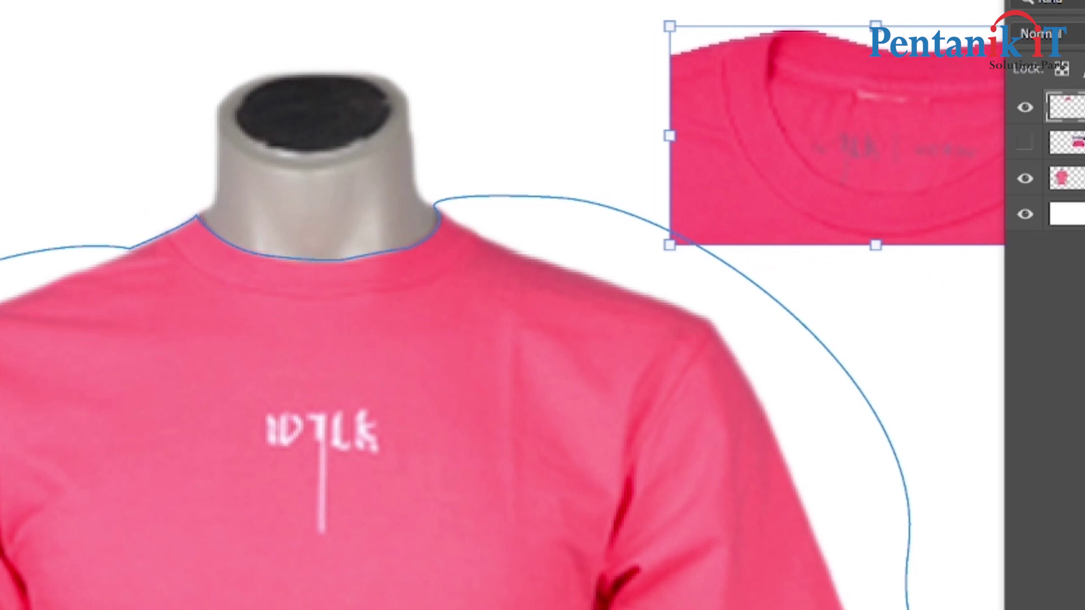
# Load the path around the shirt's shoulders and sleeves as a selection
pyautogui.click(1084, 0)
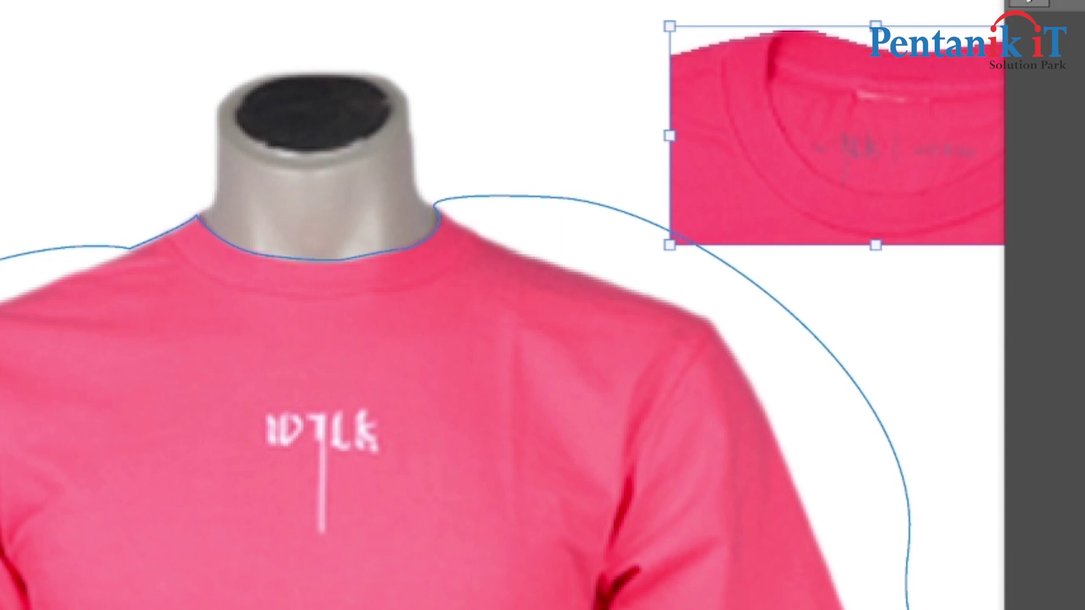
pyautogui.click(1084, 609)
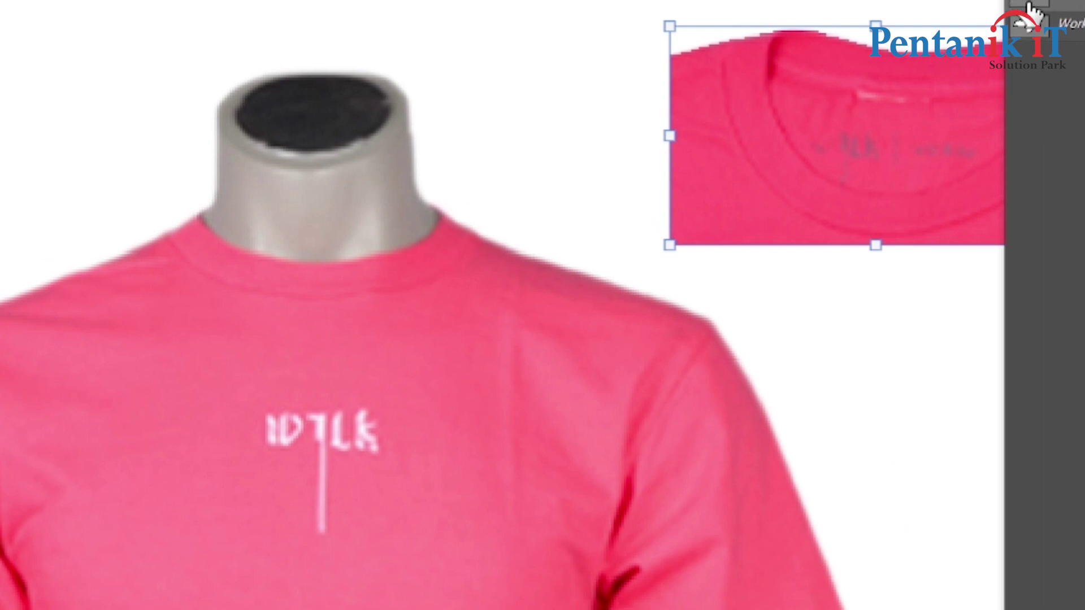
pyautogui.click(1067, 25)
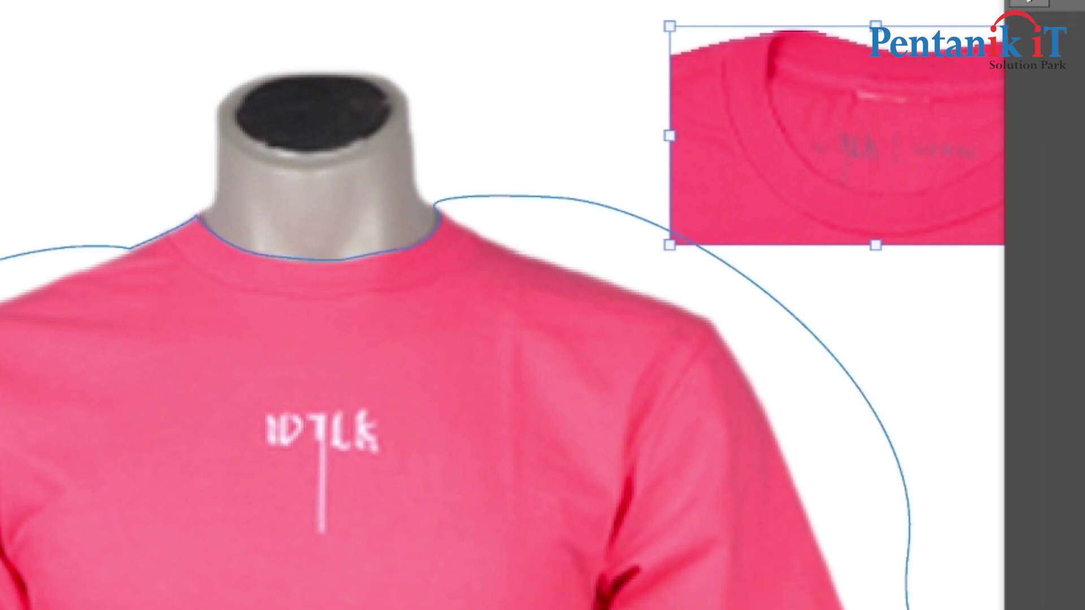
pyautogui.rightClick(1074, 14)
pyautogui.click(1056, 38)
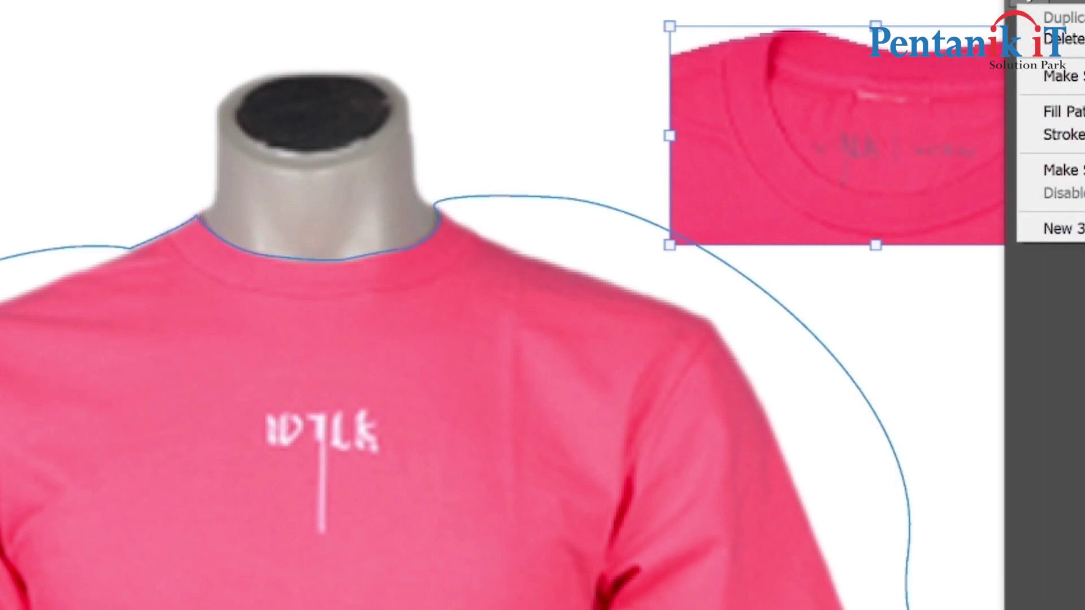
pyautogui.hotkey('ctrl', 'z')
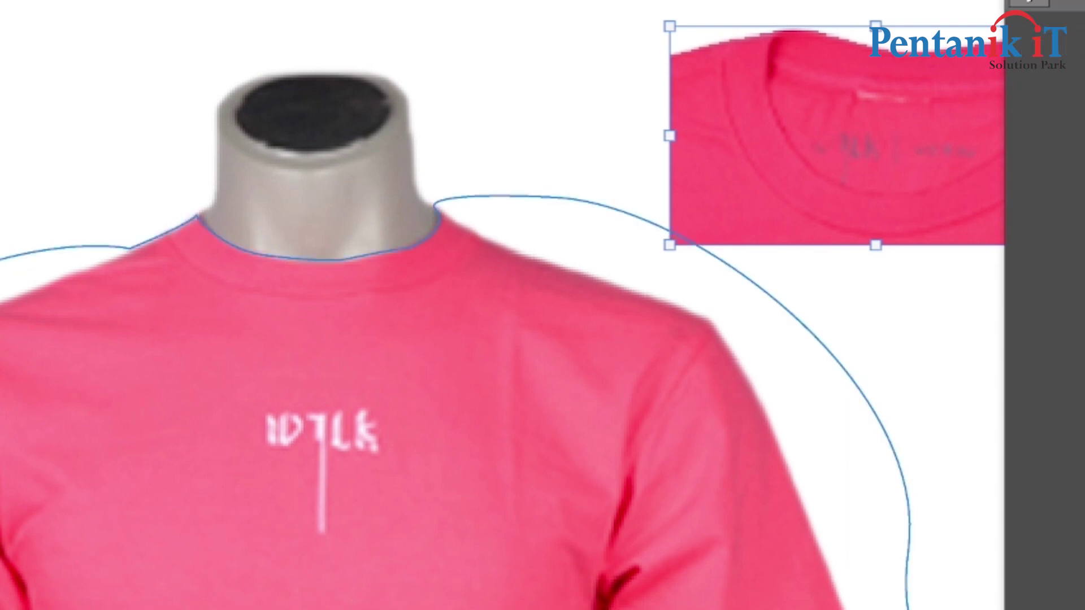
pyautogui.rightClick(1076, 14)
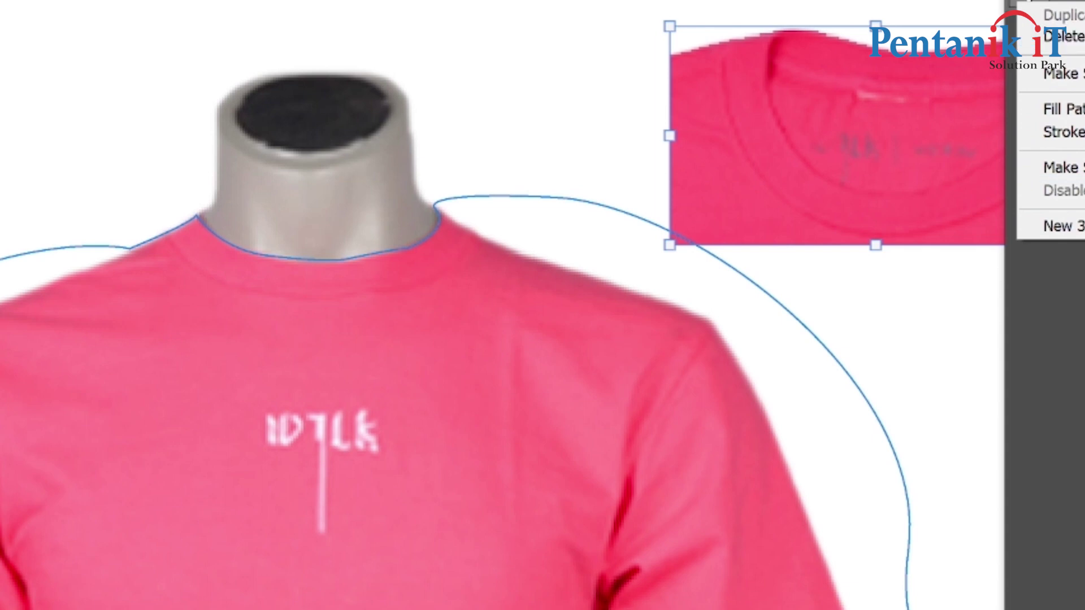
pyautogui.press('Escape')
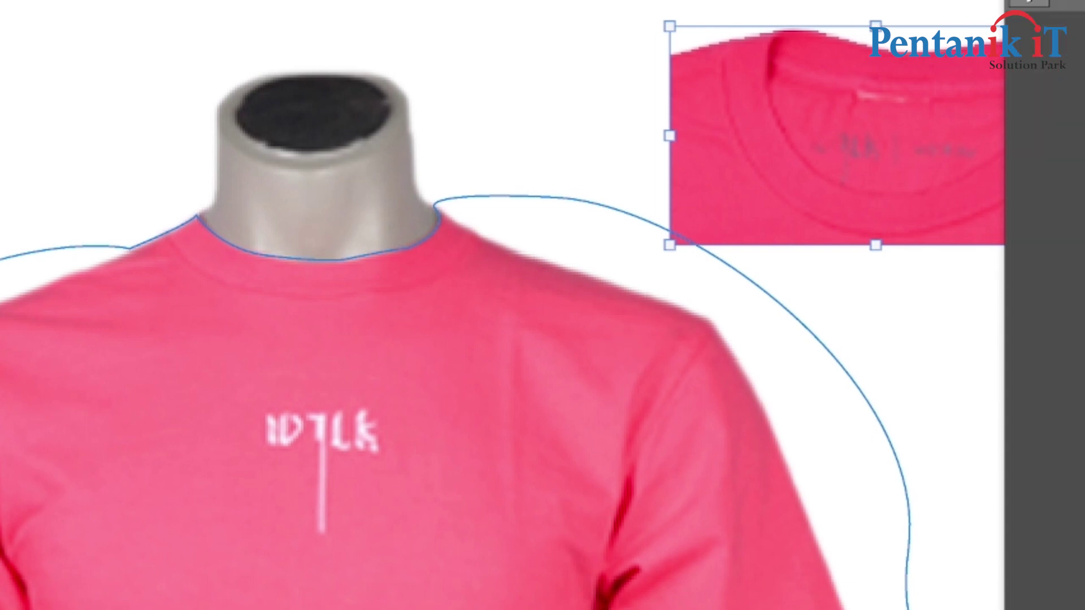
pyautogui.click(1059, 10)
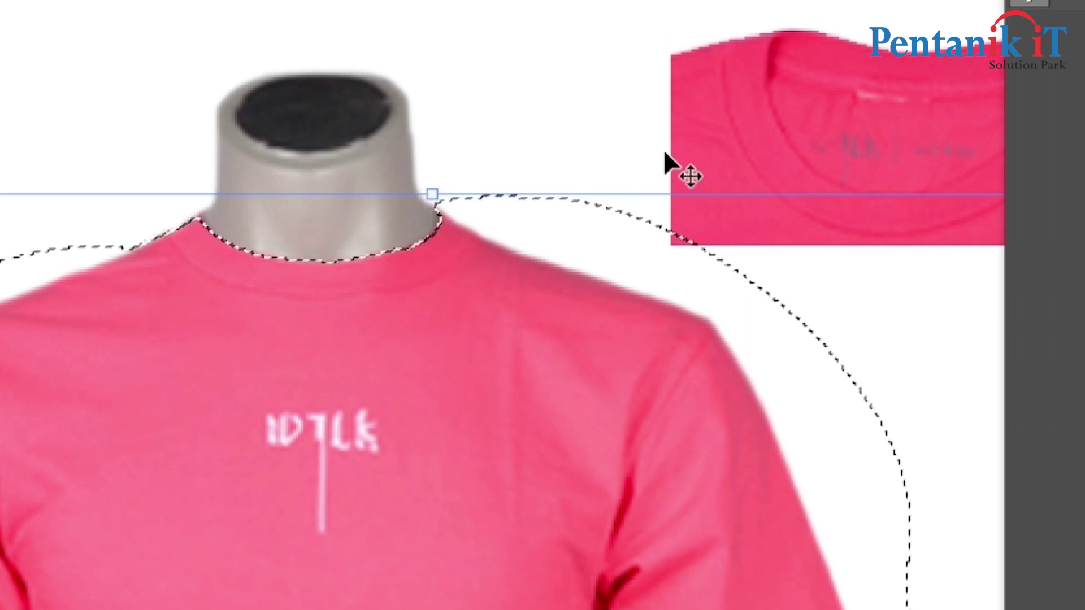
pyautogui.hotkey('ctrl', 'd')
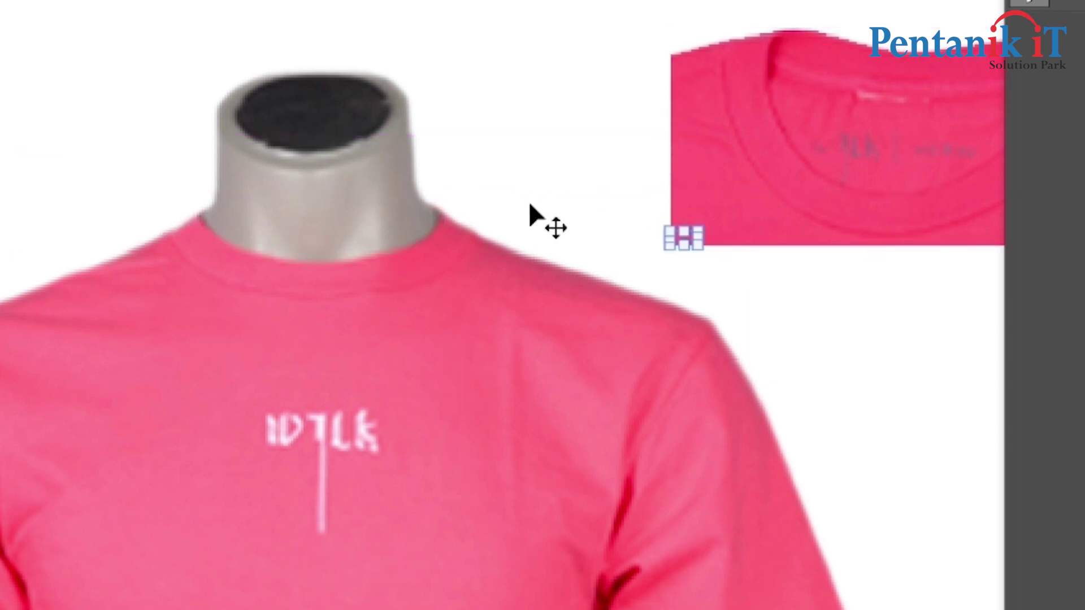
pyautogui.click(1030, 0)
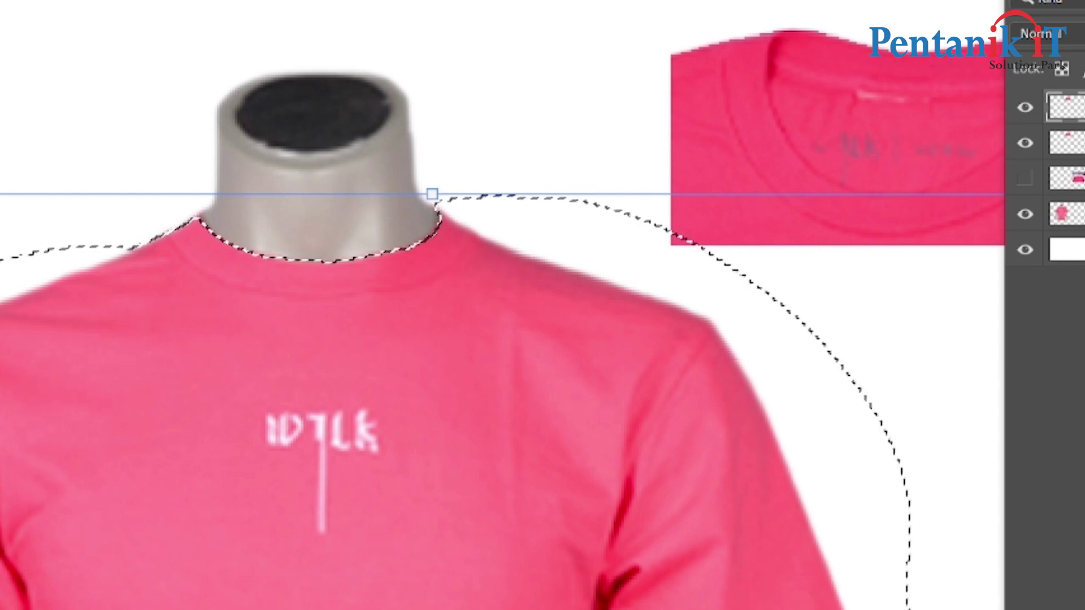
# Try to copy the selected shirt area from the mannequin layer to a new layer and hide the mannequin layer
pyautogui.click(1066, 214)
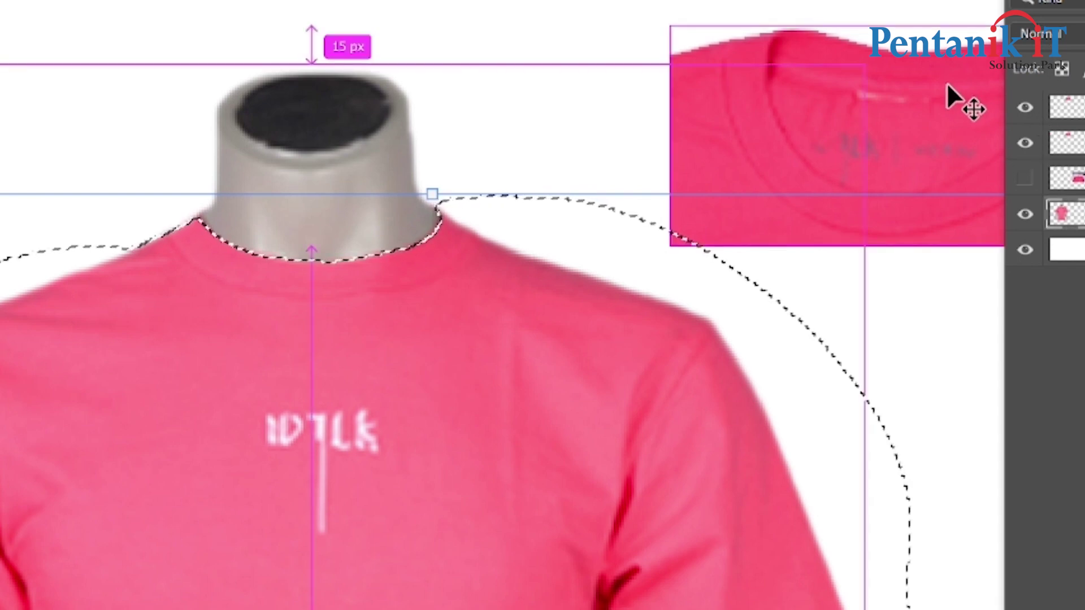
pyautogui.hotkey('ctrl', 'j')
pyautogui.press('Tab')
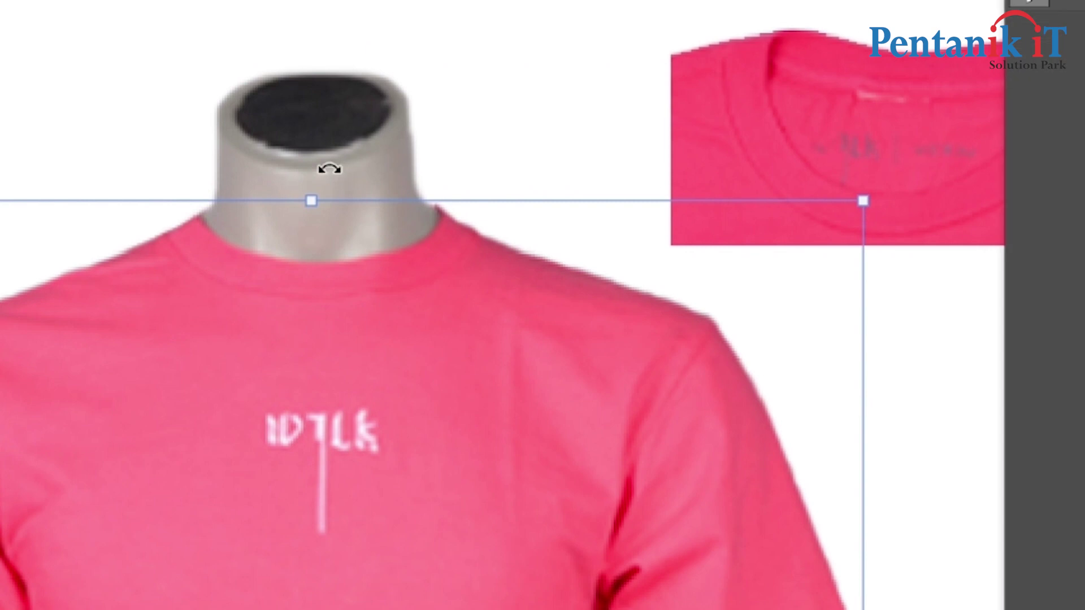
pyautogui.press('Tab')
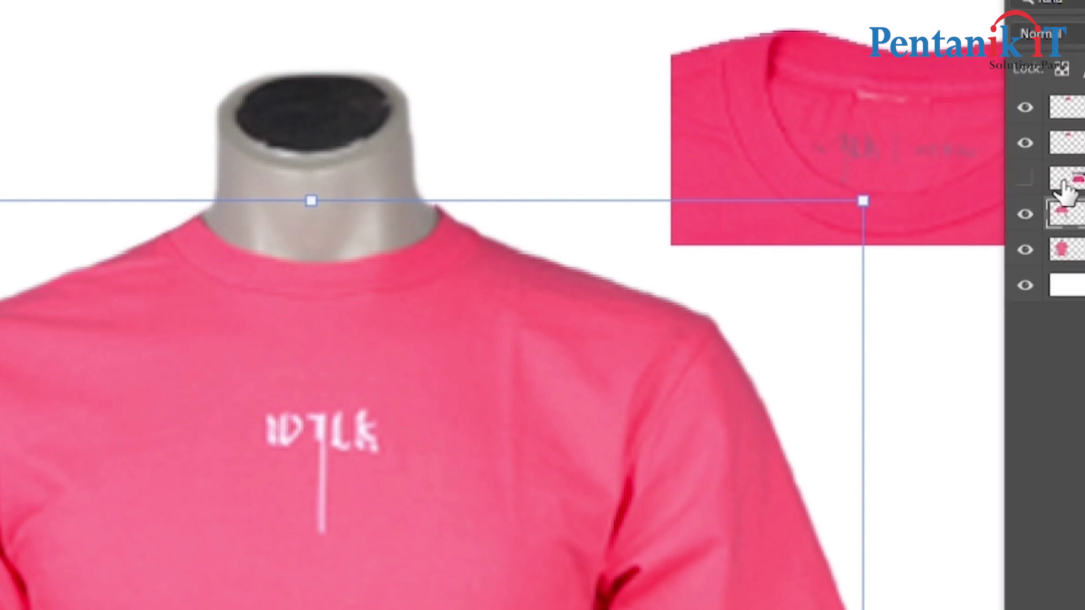
pyautogui.click(1026, 251)
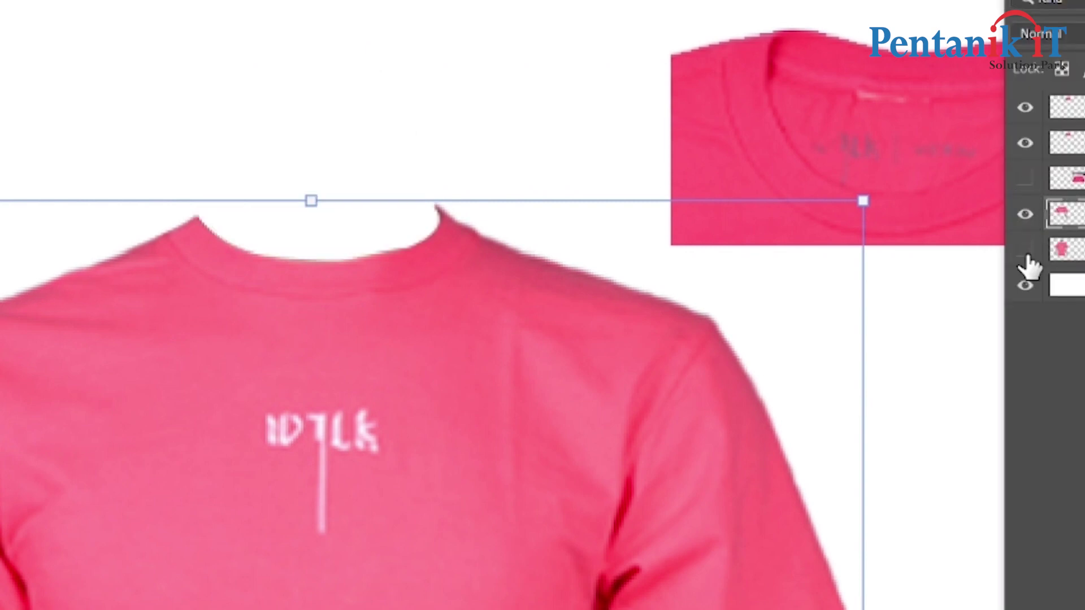
pyautogui.scroll(-3, 351, 270)
pyautogui.scroll(4, 349, 273)
pyautogui.scroll(-6, 352, 278)
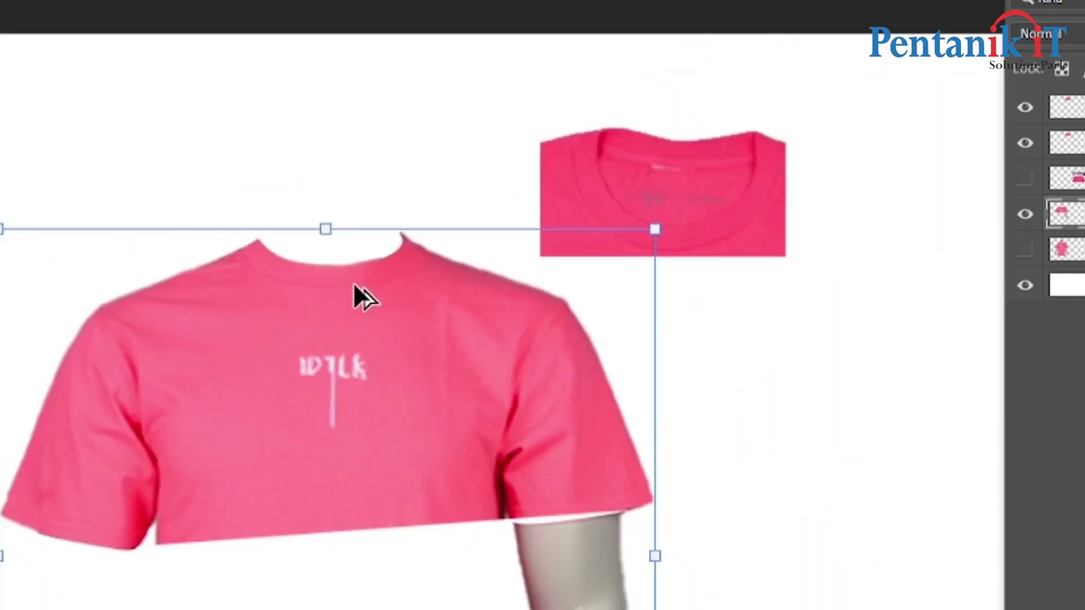
pyautogui.scroll(-2, 353, 294)
pyautogui.scroll(2, 359, 286)
# Undo the partial shirt copy, clear the selection and display the path around the shoulders again
pyautogui.hotkey('ctrl', 'z')
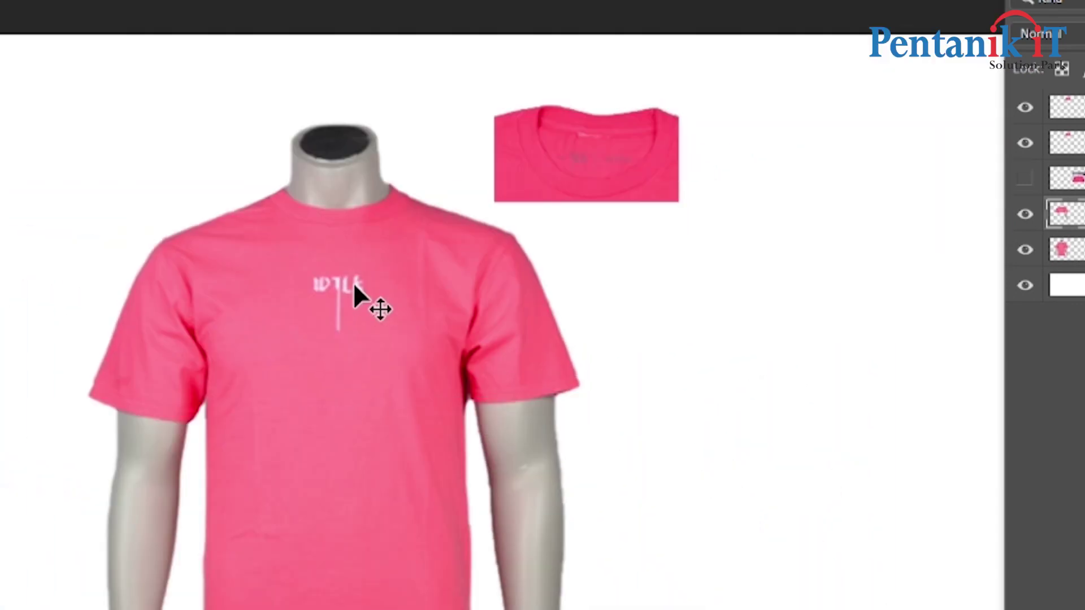
pyautogui.scroll(-3, 354, 283)
pyautogui.scroll(2, 356, 283)
pyautogui.hotkey('ctrl', 'z')
pyautogui.hotkey('ctrl', 'z')
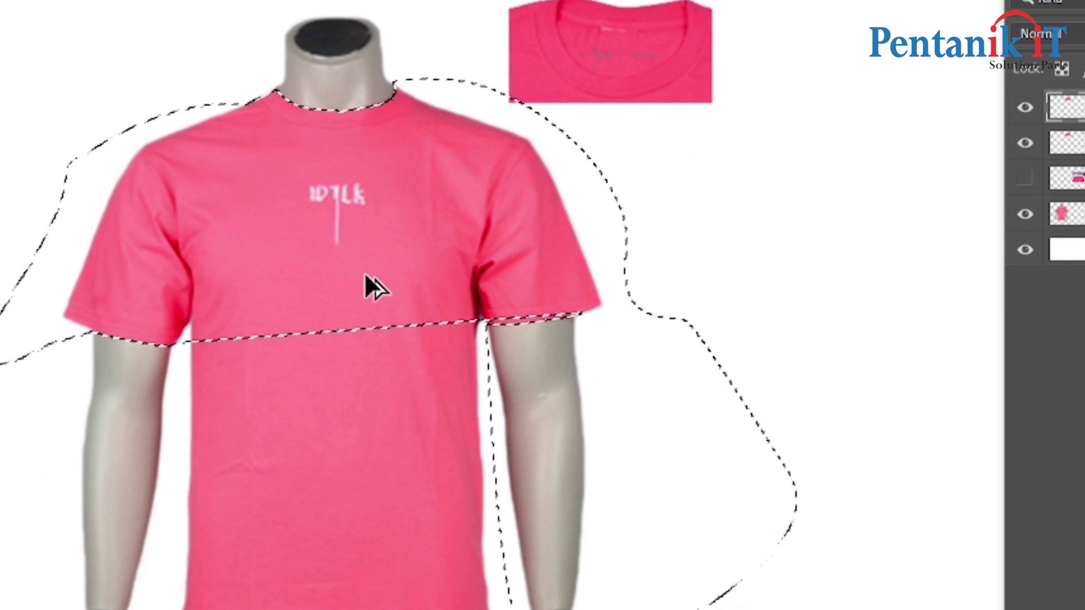
pyautogui.scroll(-3, 365, 275)
pyautogui.press('v')
pyautogui.hotkey('ctrl', 'd')
pyautogui.scroll(2, 242, 329)
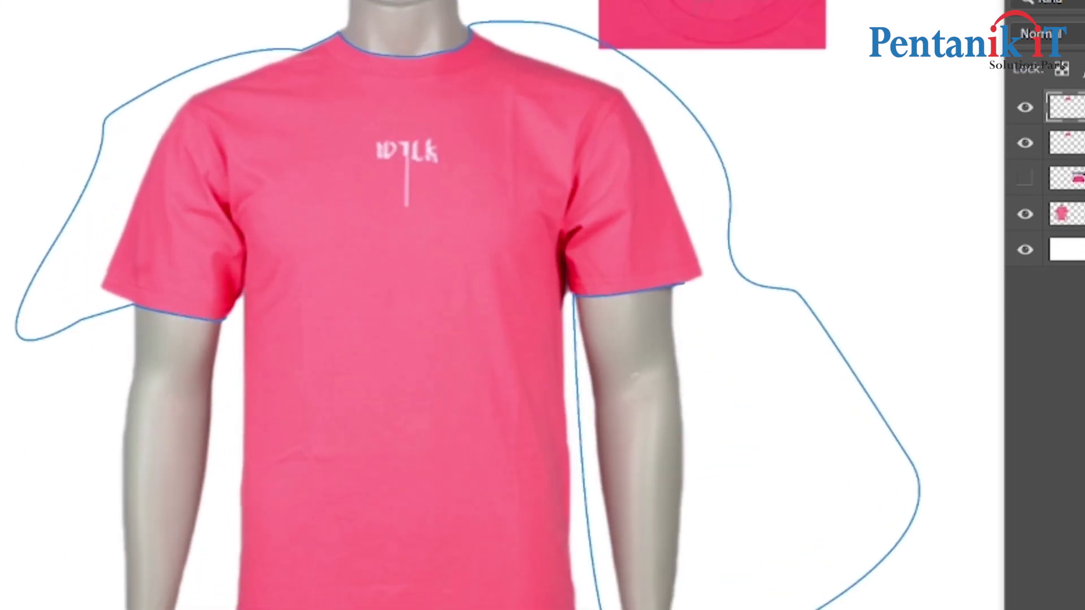
# Extend the open path from the sleeve hem beside the collar piece around the shirt's lower body and close it at the opposite sleeve
pyautogui.scroll(3, 684, 319)
pyautogui.press('p')
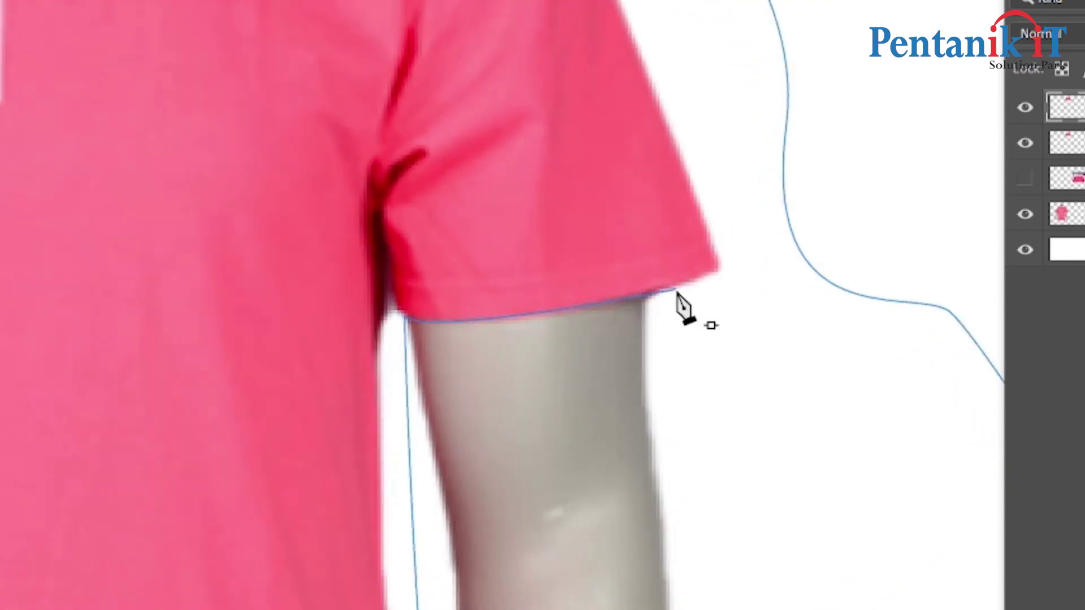
pyautogui.scroll(-3, 679, 295)
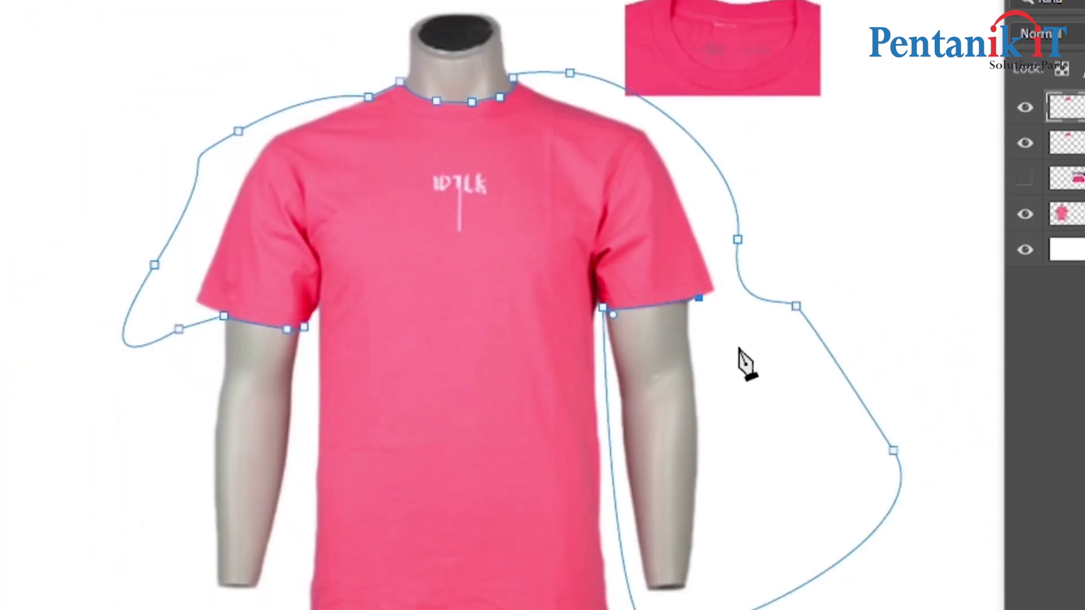
pyautogui.scroll(-1, 830, 226)
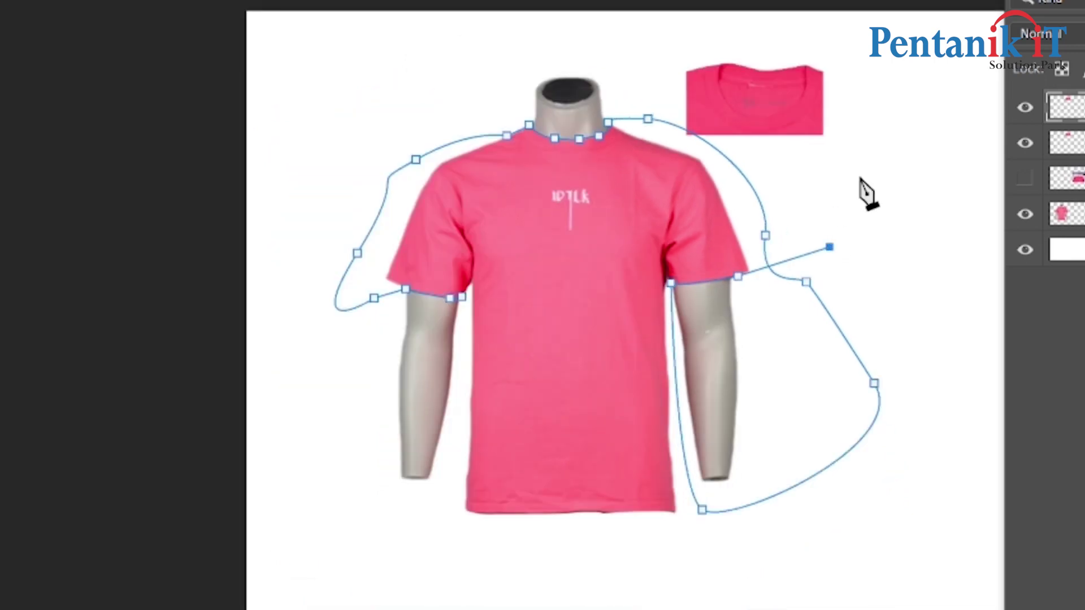
pyautogui.moveTo(896, 500); pyautogui.dragTo(819, 568)
pyautogui.moveTo(551, 605); pyautogui.dragTo(522, 597)
pyautogui.click(450, 443)
pyautogui.click(462, 296)
pyautogui.press('a')
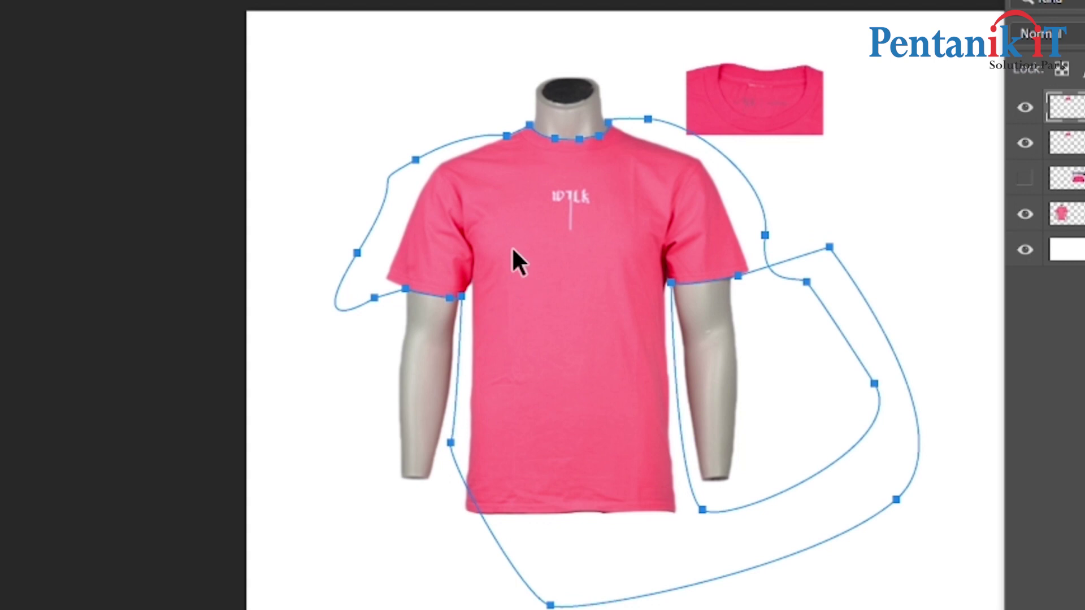
pyautogui.scroll(1, 513, 250)
pyautogui.press('p')
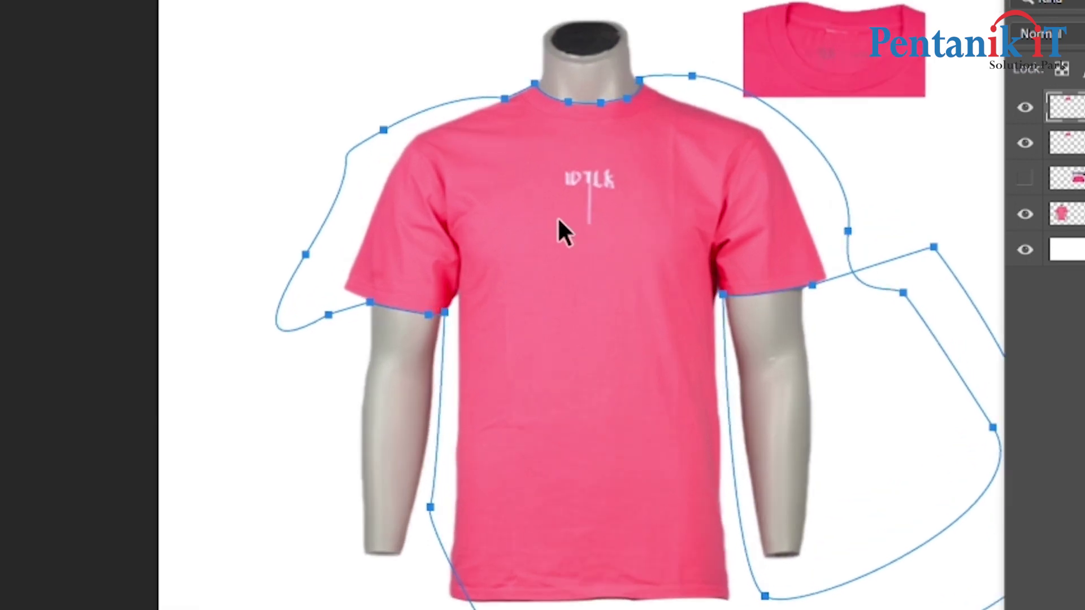
pyautogui.scroll(-1, 557, 221)
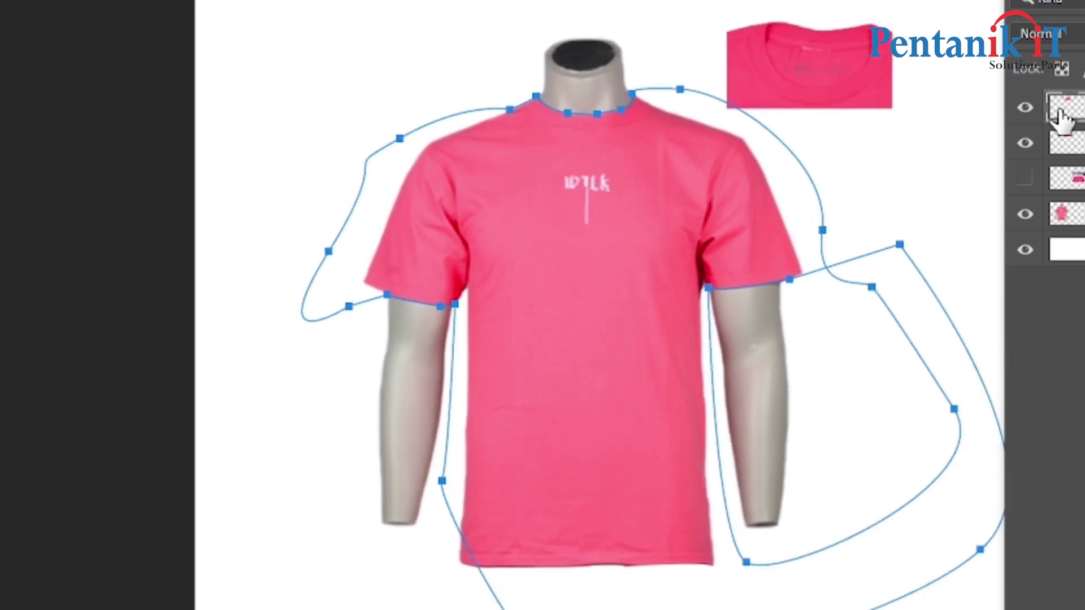
# Check the layers by toggling their visibility and convert the closed shirt path into a selection
pyautogui.click(1027, 212)
pyautogui.click(1026, 180)
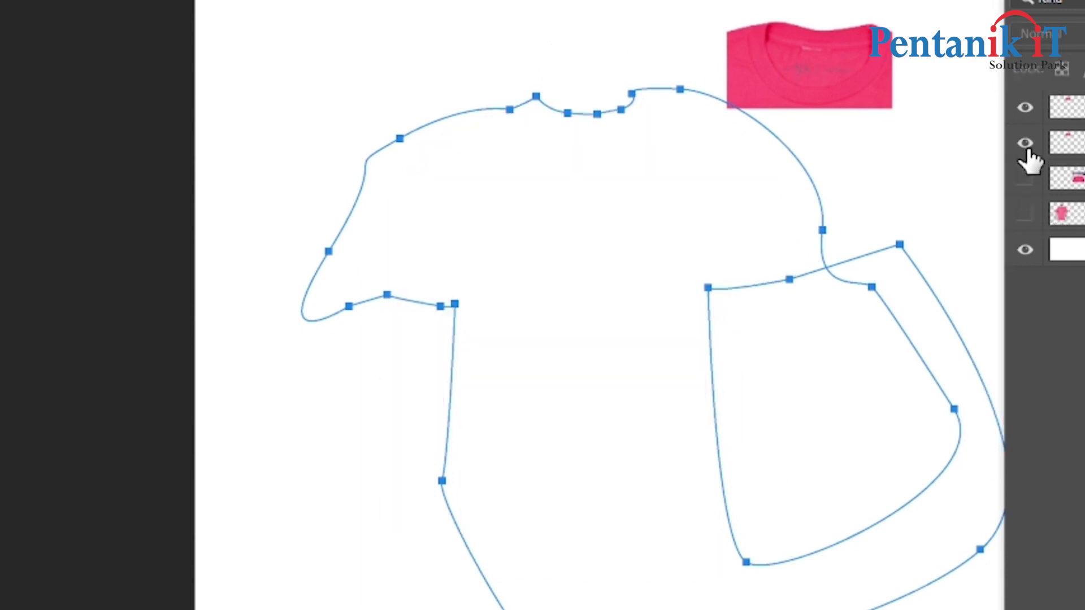
pyautogui.click(1026, 142)
pyautogui.click(1026, 215)
pyautogui.rightClick(582, 187)
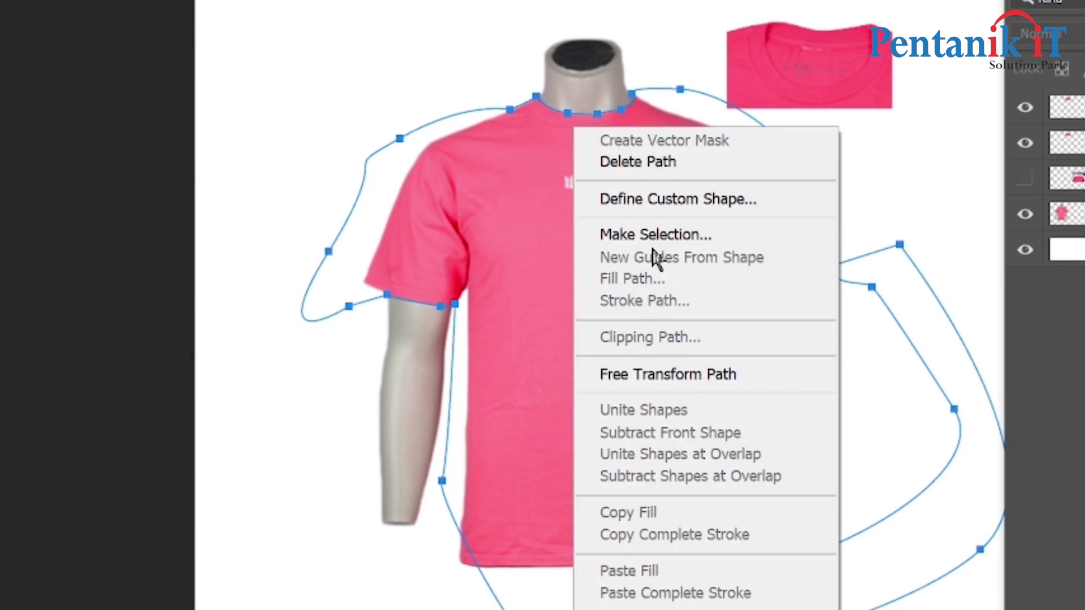
pyautogui.click(666, 236)
pyautogui.click(786, 102)
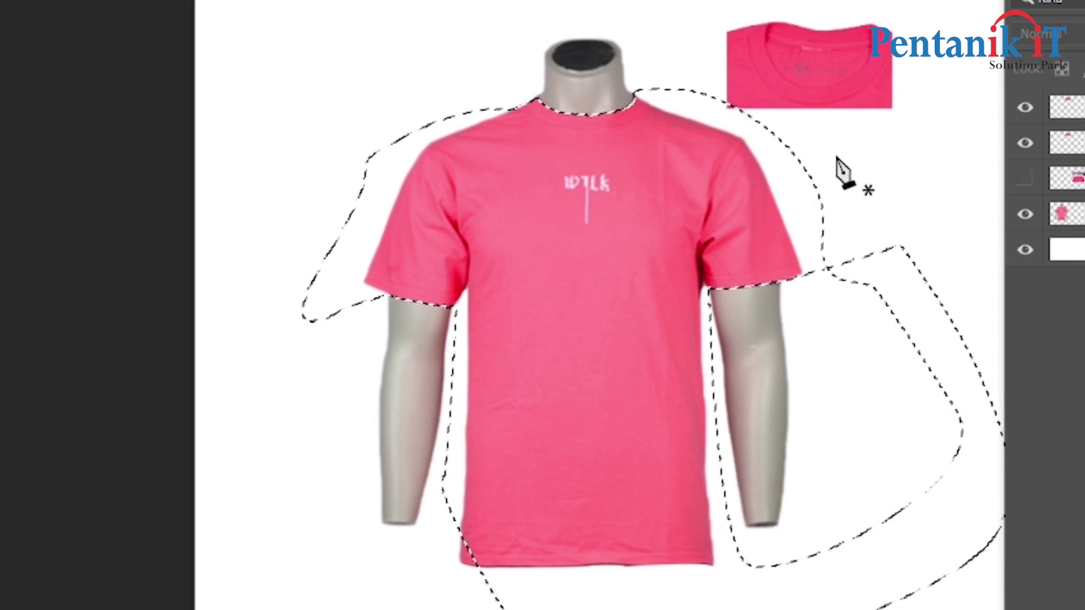
# Copy the selected shirt from the mannequin layer to a new layer and hide the mannequin layer
pyautogui.click(1080, 215)
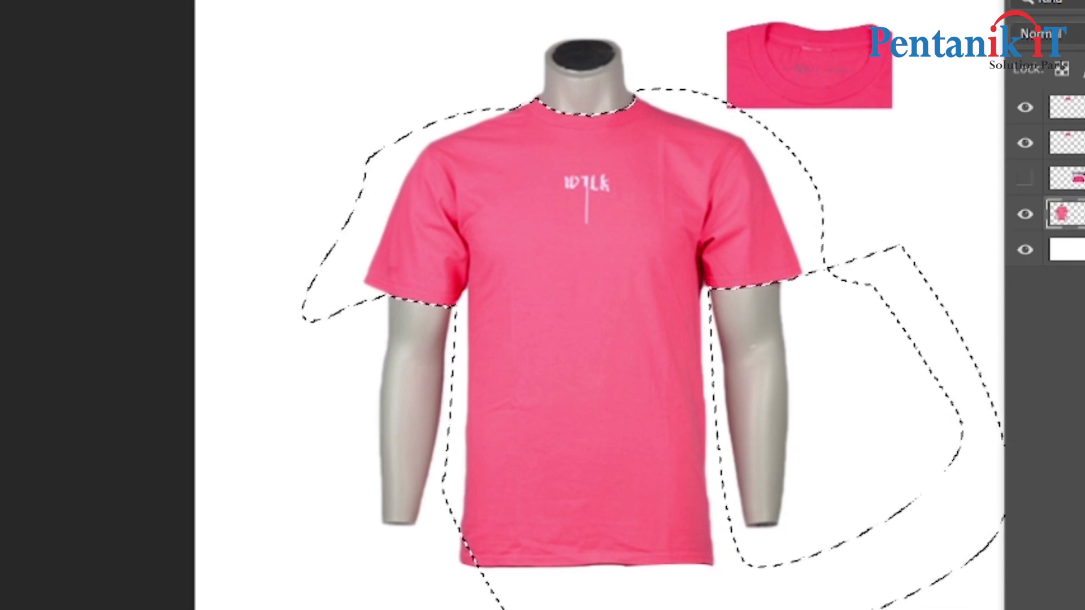
pyautogui.hotkey('ctrl', 'j')
pyautogui.click(1026, 249)
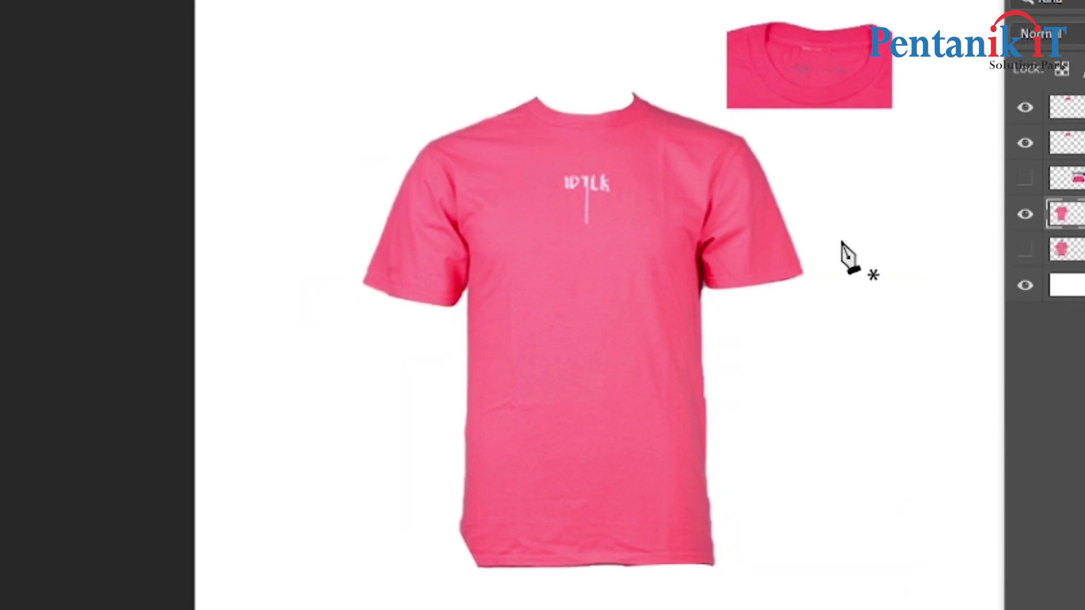
# Move the cropped collar piece over the cut-out shirt's neck opening
pyautogui.press('v')
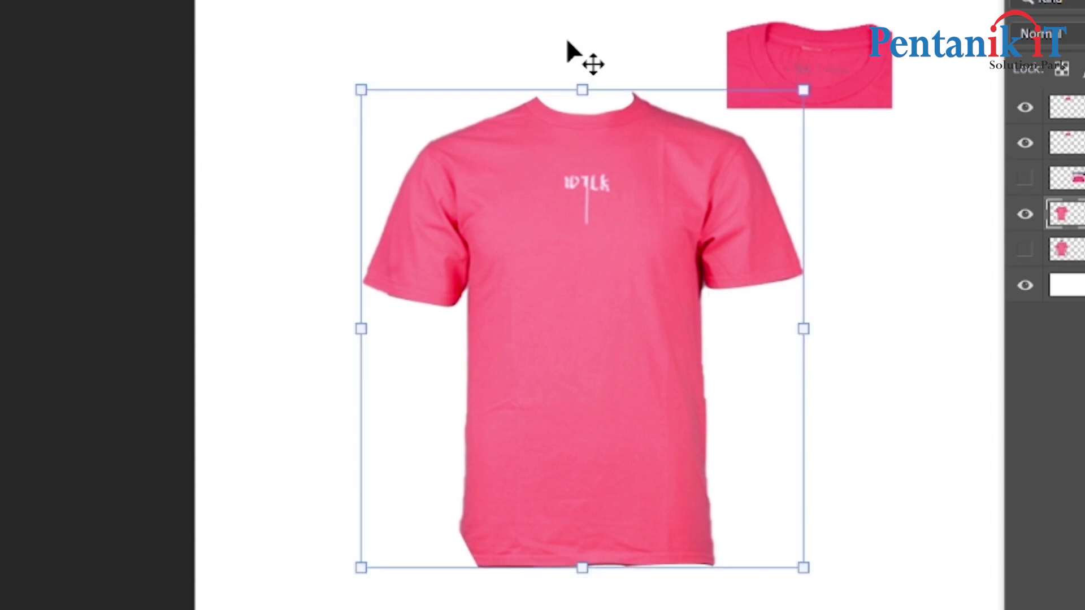
pyautogui.click(732, 52)
pyautogui.moveTo(786, 51); pyautogui.dragTo(614, 89)
pyautogui.click(813, 57)
pyautogui.moveTo(812, 55); pyautogui.dragTo(589, 93)
# Send the collar layer behind the cut-out shirt and align the collar piece with the neck opening
pyautogui.scroll(2, 589, 93)
pyautogui.hotkey('ctrl', '[')
pyautogui.hotkey('ctrl', '[')
pyautogui.hotkey('ctrl', '[')
pyautogui.scroll(2, 604, 89)
pyautogui.moveTo(594, 78); pyautogui.dragTo(559, 132)
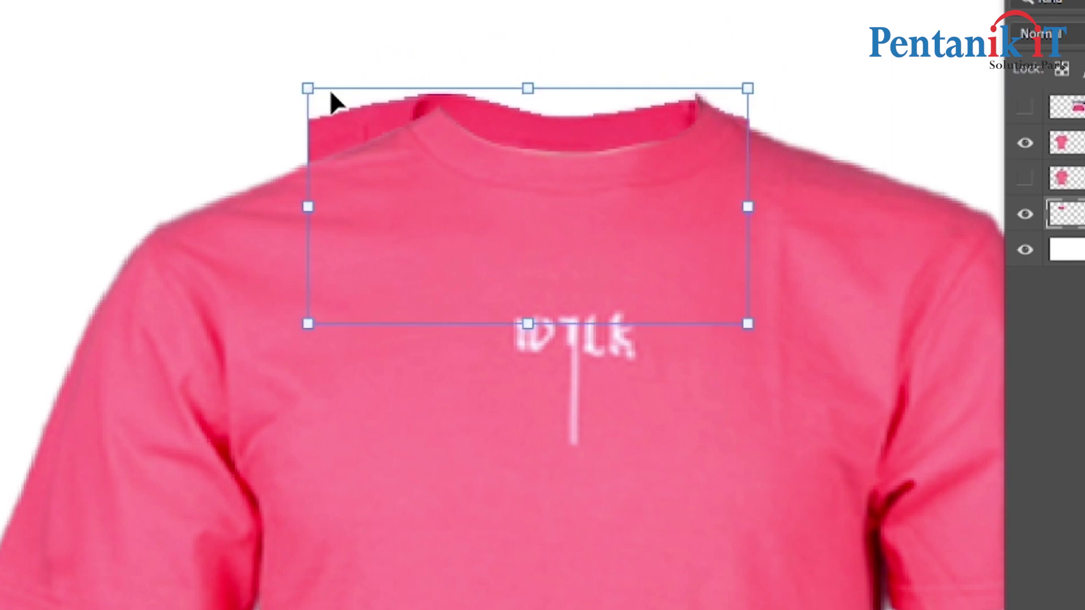
# Pull the collar piece's upper-left corner slightly inward and switch the transform to Distort
pyautogui.moveTo(314, 93); pyautogui.dragTo(320, 96)
pyautogui.rightClick(422, 120)
pyautogui.click(472, 235)
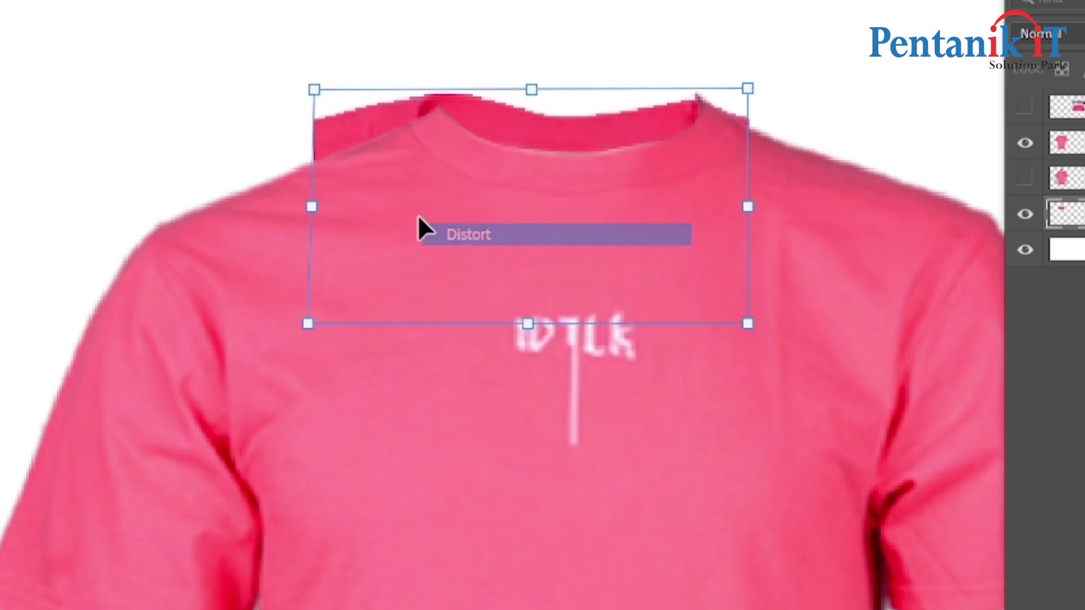
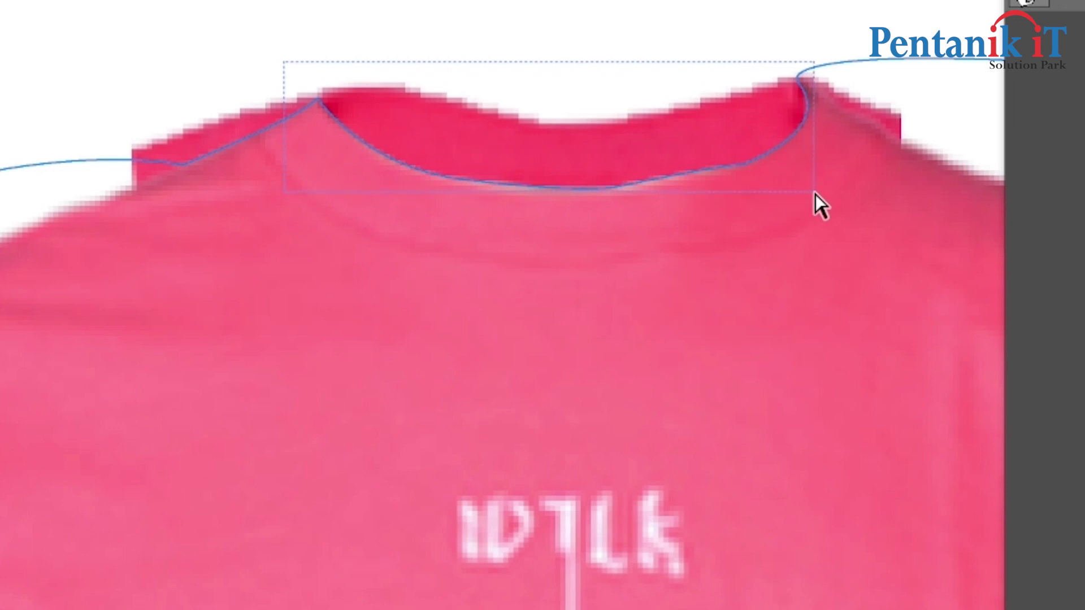
# Remove the anchor points along the neckline from the old shirt path, leaving the rest of the path open
pyautogui.scroll(-3, 534, 192)
pyautogui.press('Delete')
pyautogui.press('Delete')
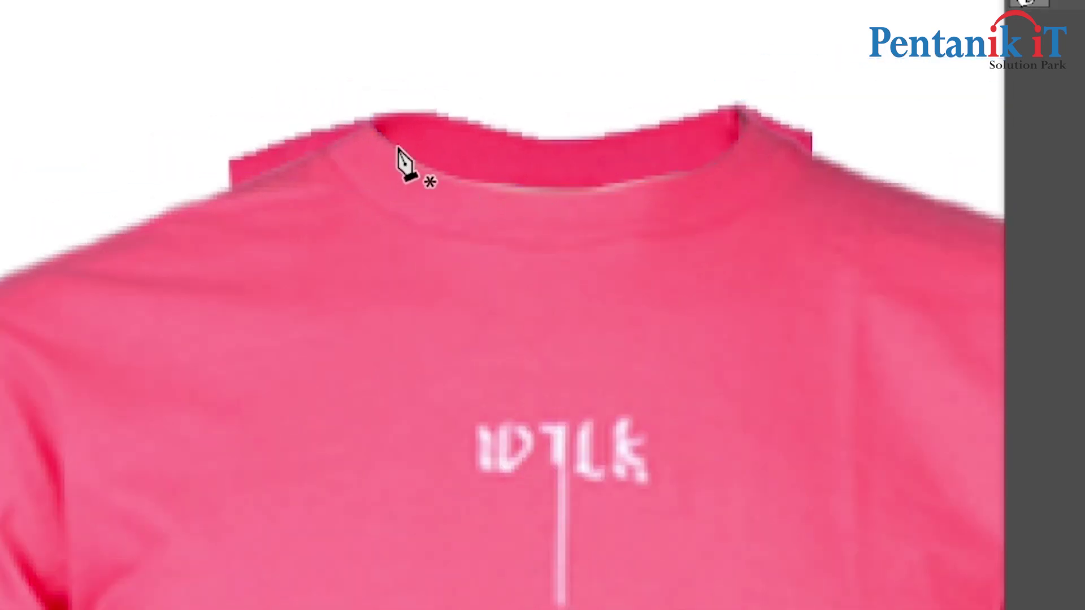
pyautogui.hotkey('ctrl', 'z')
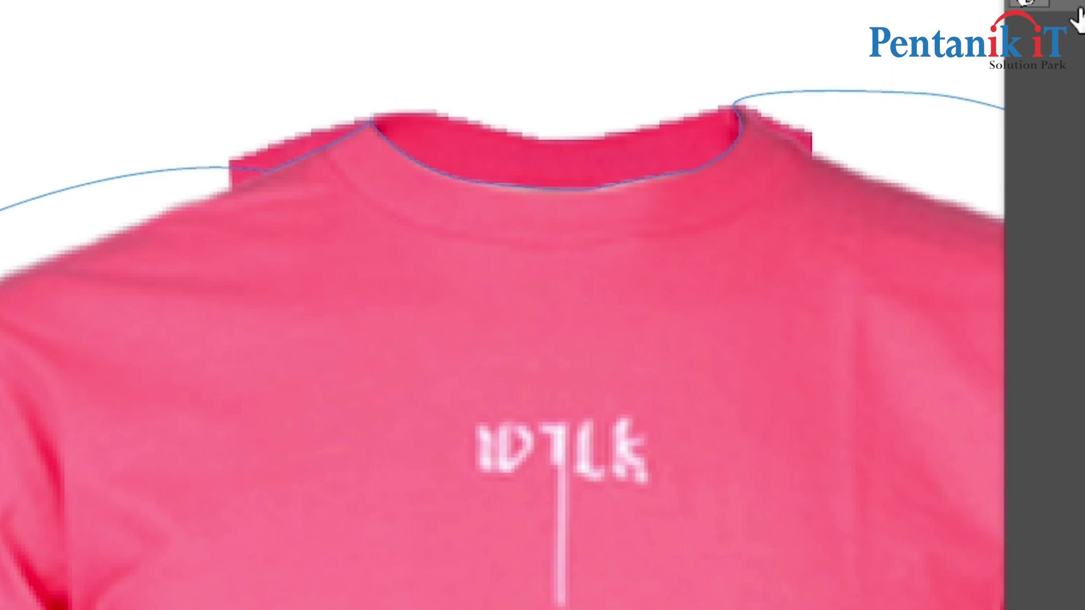
pyautogui.moveTo(355, 94); pyautogui.dragTo(722, 207)
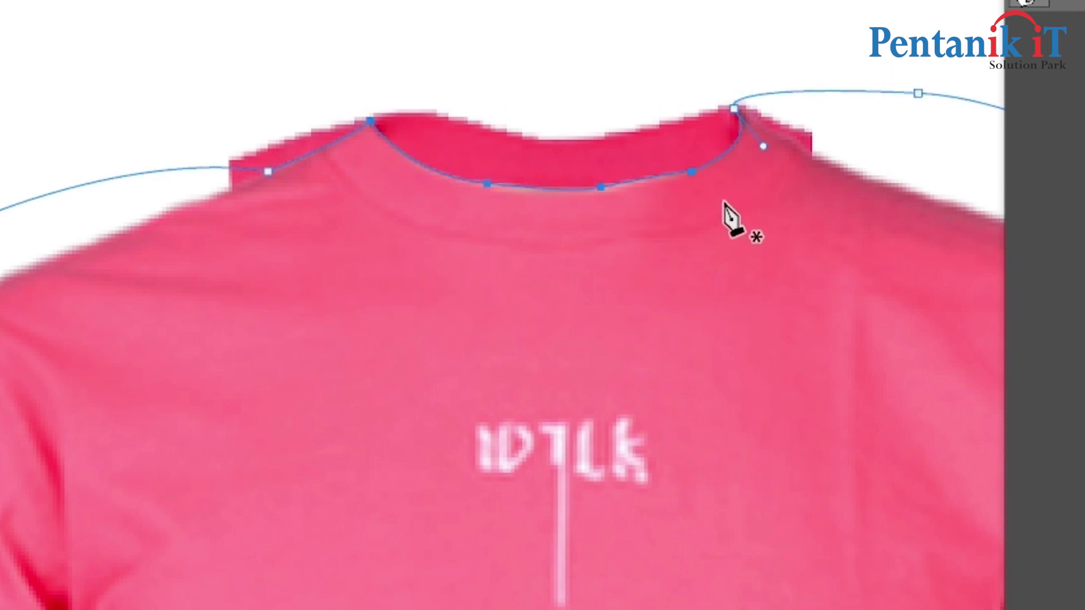
pyautogui.press('Delete')
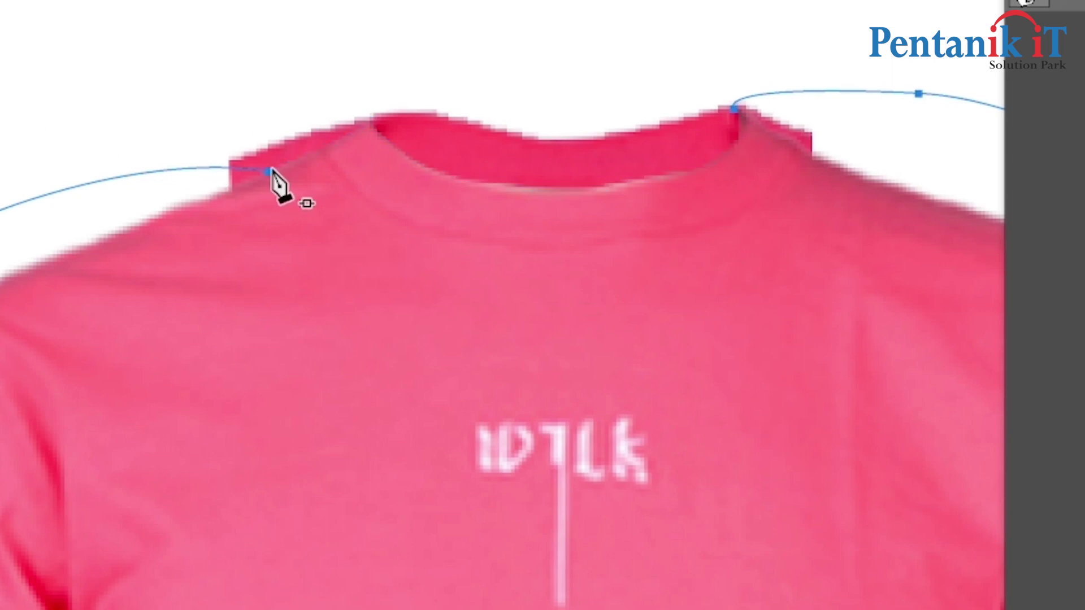
# Redraw the open part of the path over the collar piece's upper edge and close it at the far neck point
pyautogui.scroll(1, 347, 133)
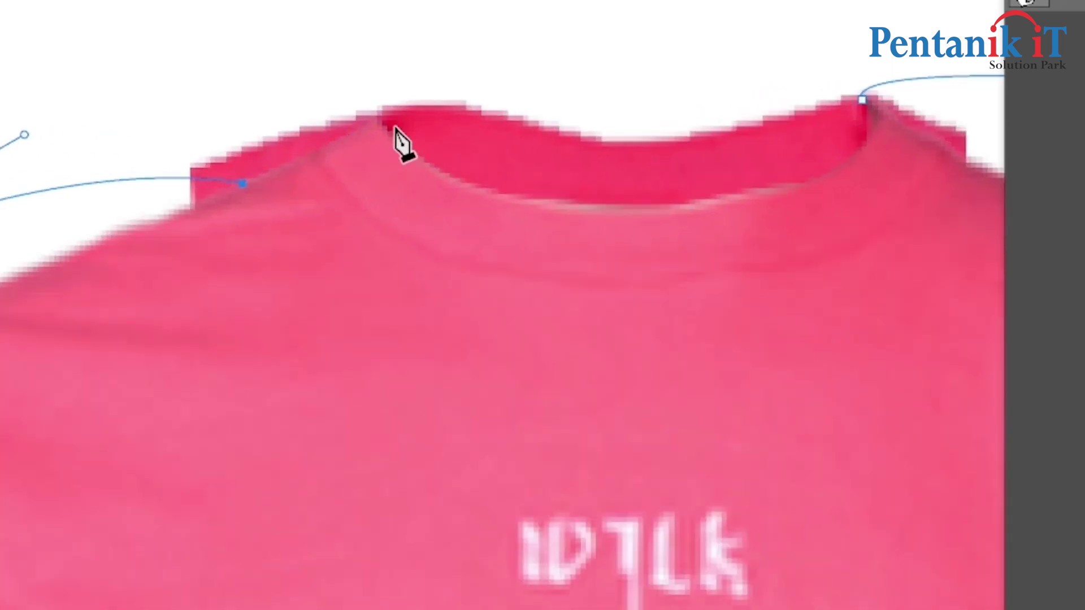
pyautogui.click(377, 121)
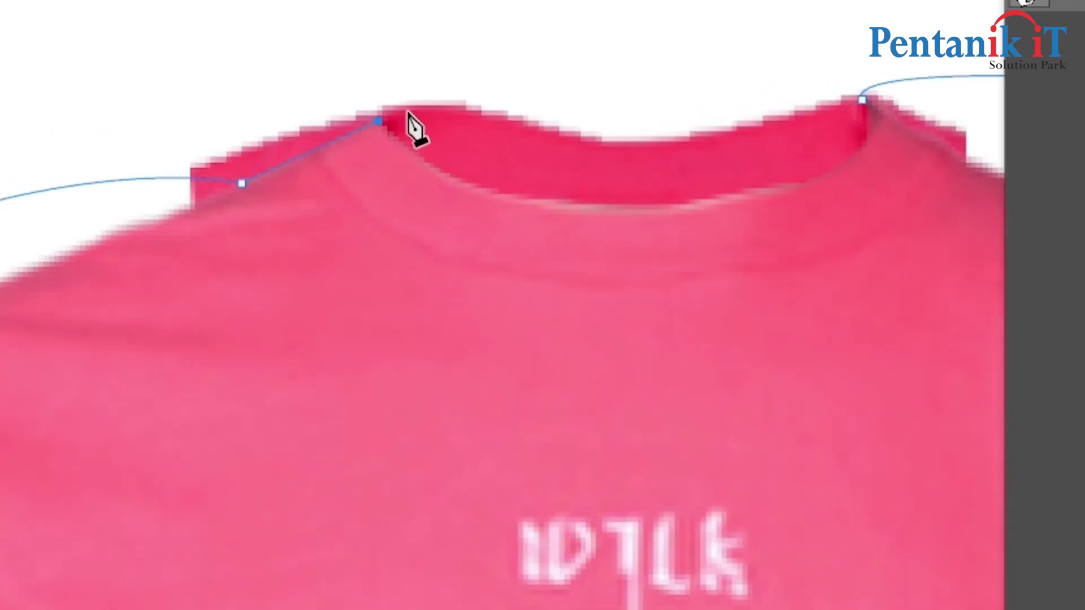
pyautogui.moveTo(492, 115); pyautogui.dragTo(498, 114)
pyautogui.click(471, 104)
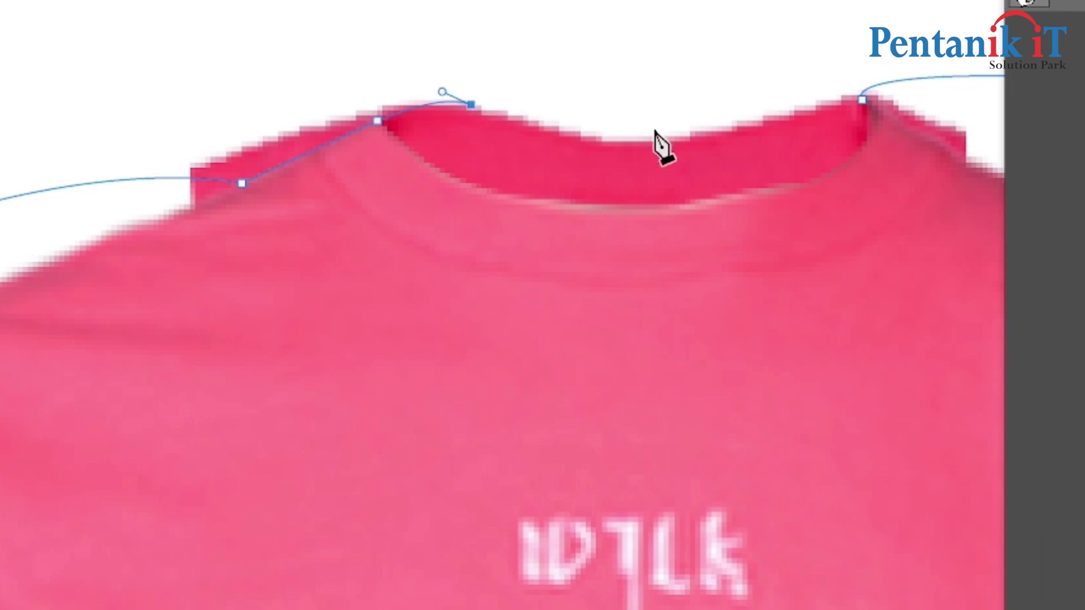
pyautogui.moveTo(774, 48); pyautogui.dragTo(784, 49)
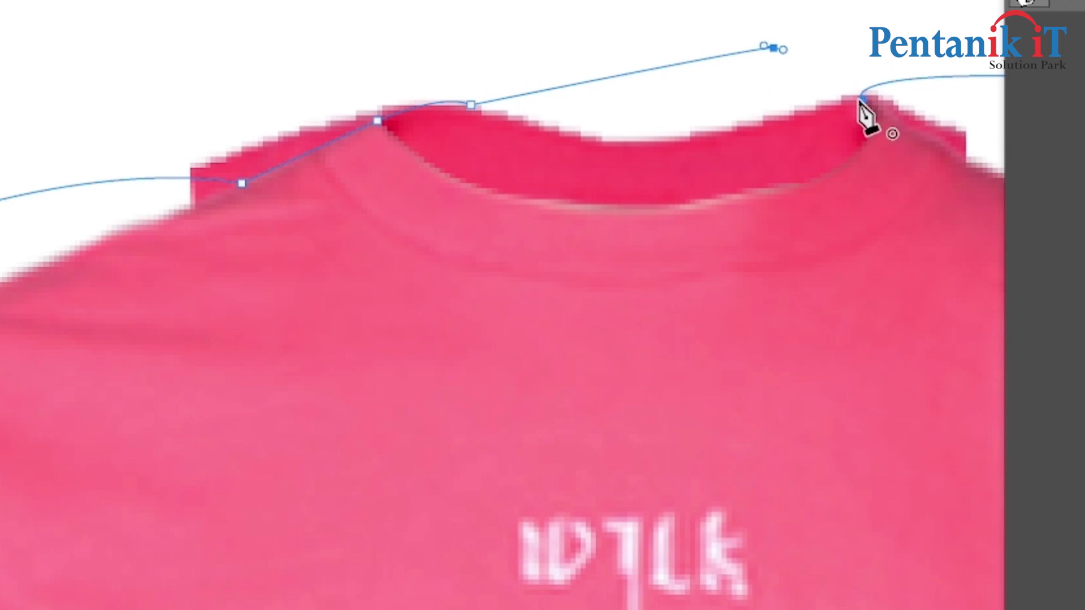
pyautogui.hotkey('ctrl', '-')
pyautogui.hotkey('ctrl', '-')
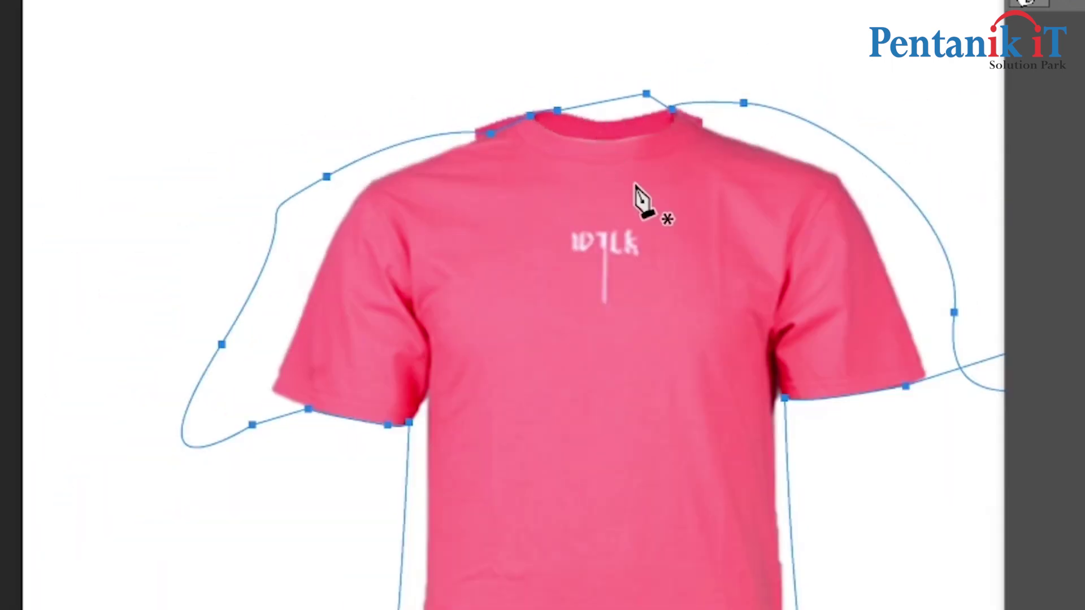
# Convert the closed path into a new anti-aliased selection with a feather radius of 0 pixels
pyautogui.rightClick(638, 187)
pyautogui.click(727, 235)
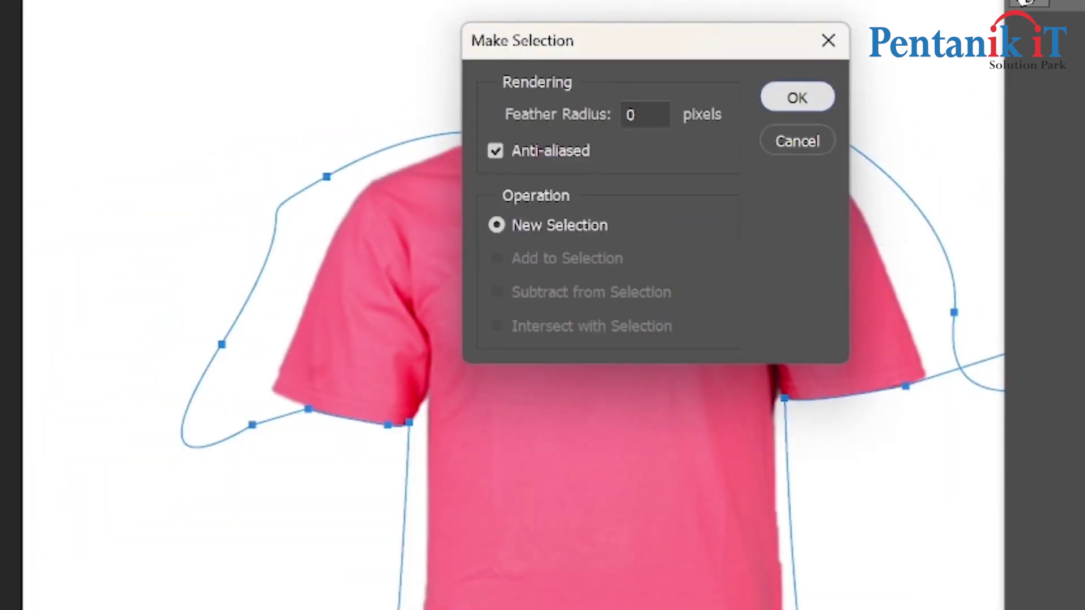
pyautogui.press('Return')
pyautogui.scroll(-1, 700, 150)
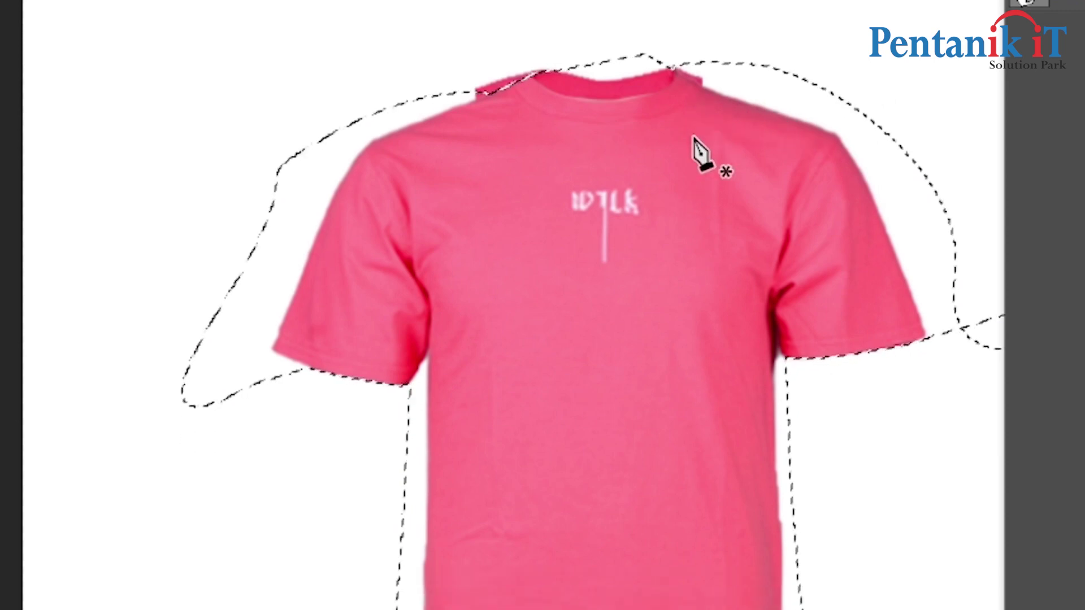
pyautogui.press('Delete')
pyautogui.scroll(-1, 698, 148)
pyautogui.scroll(-1, 420, 175)
# Invert the selection, clear the collar excess outside the path and deselect
pyautogui.rightClick(424, 169)
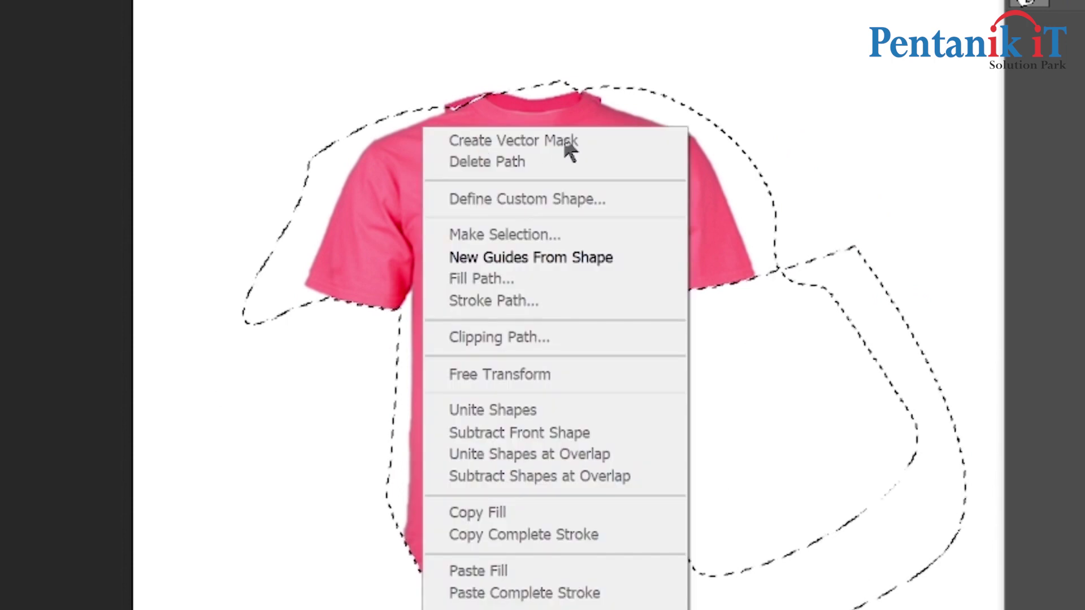
pyautogui.press('Escape')
pyautogui.press('m')
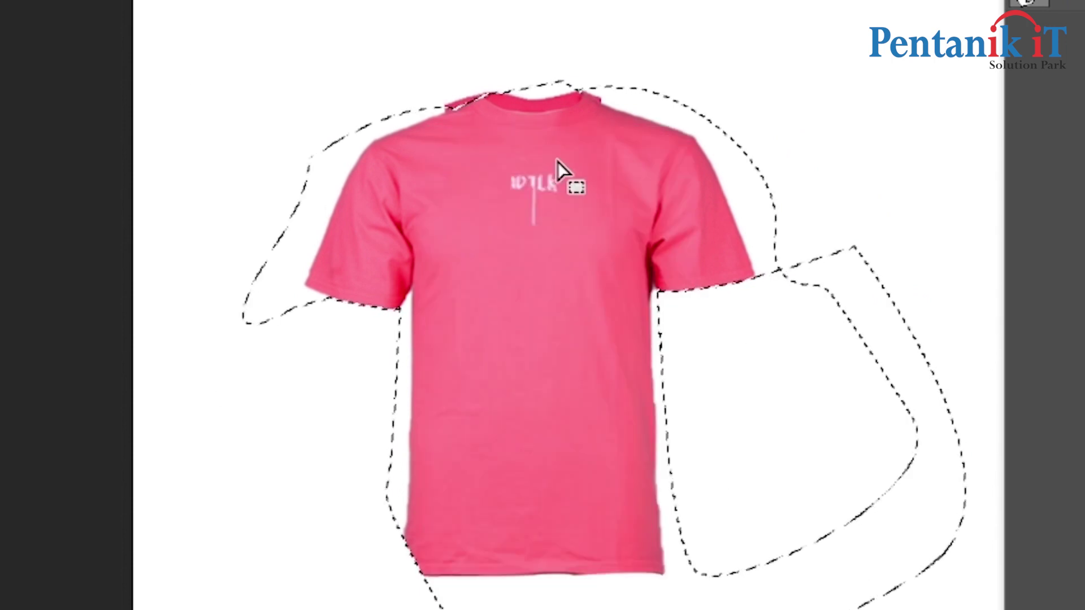
pyautogui.rightClick(558, 162)
pyautogui.click(678, 199)
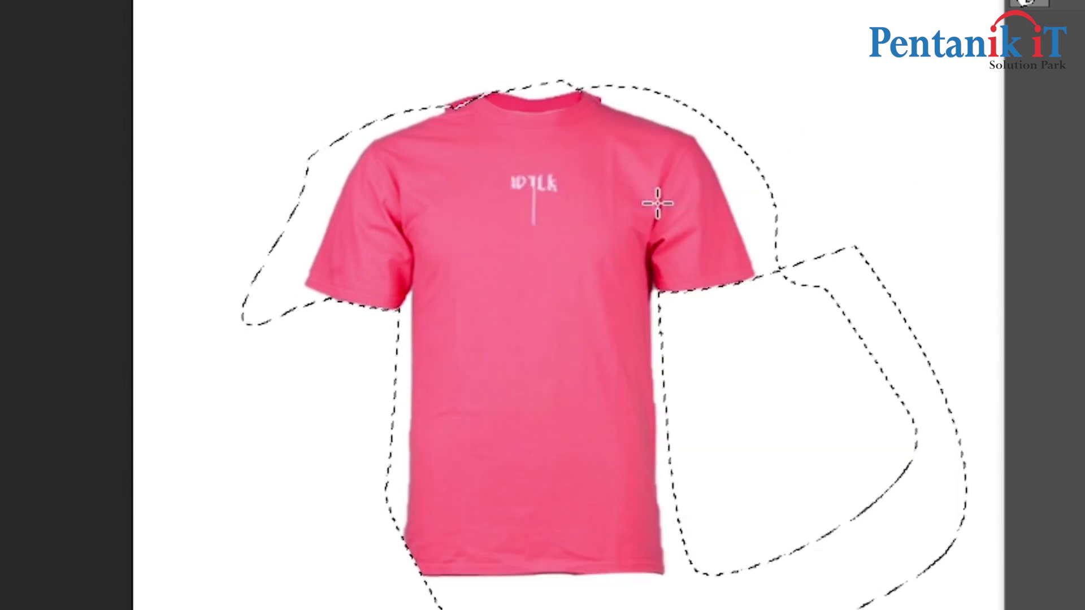
pyautogui.hotkey('ctrl', 'd')
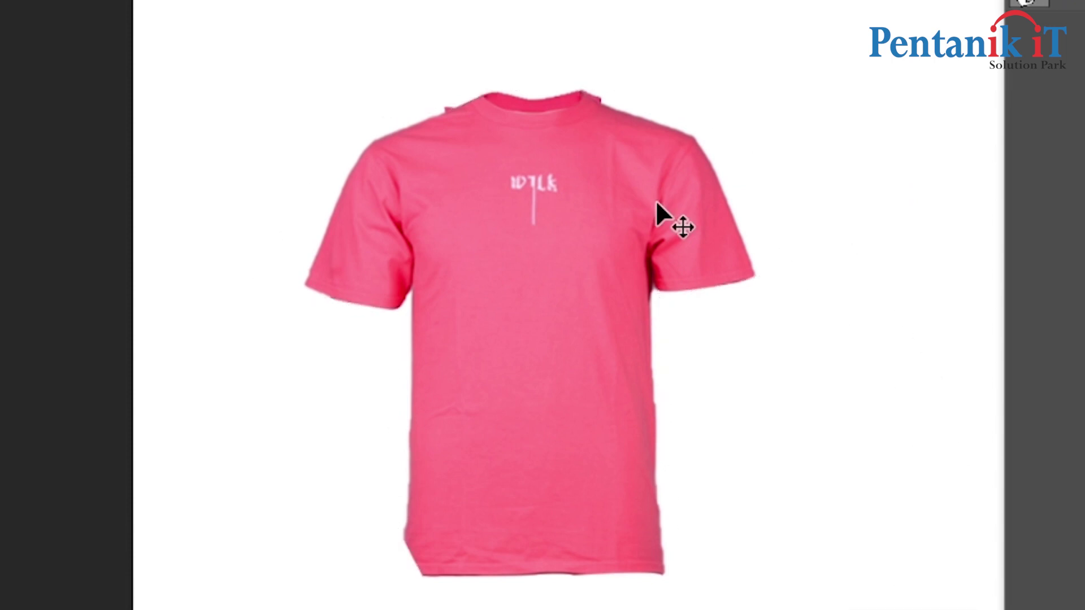
# Draw a closed pen path around the leftover collar scrap above the left shoulder
pyautogui.scroll(7, 470, 91)
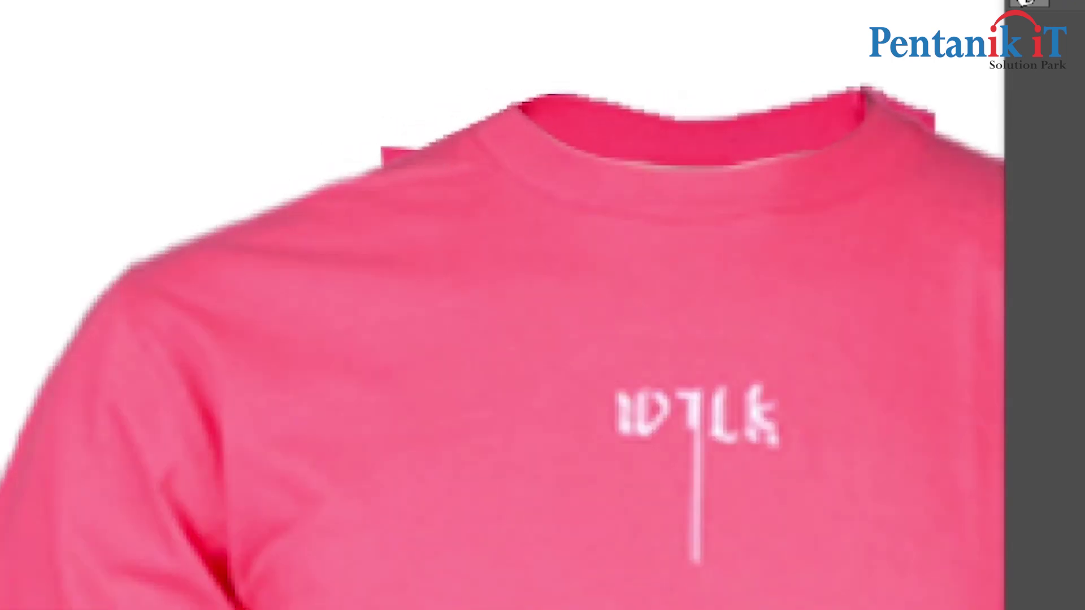
pyautogui.scroll(2, 322, 152)
pyautogui.press('p')
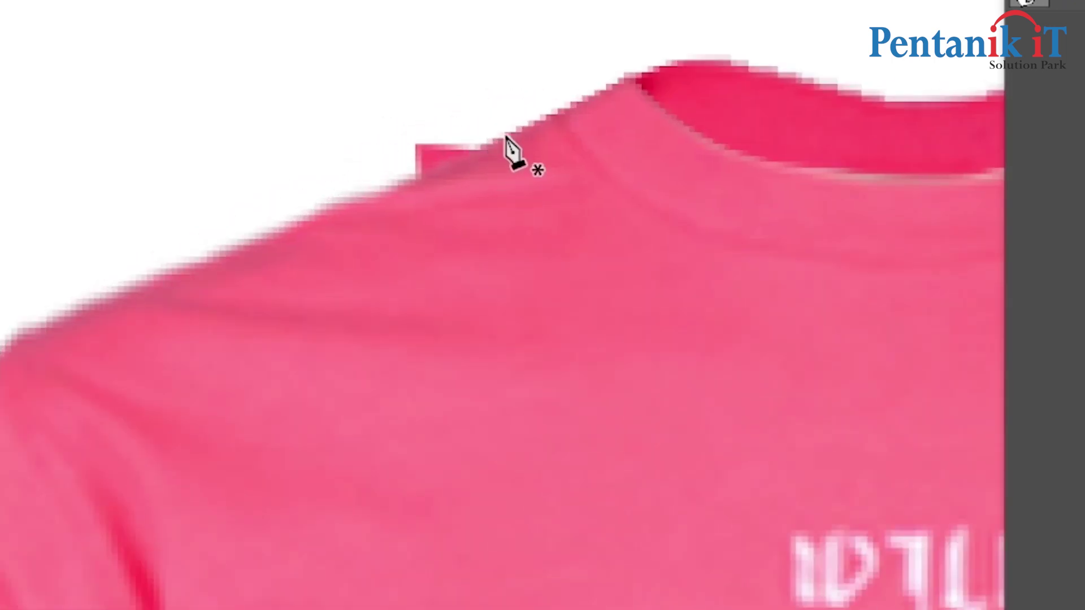
pyautogui.moveTo(511, 119); pyautogui.dragTo(509, 160)
pyautogui.moveTo(481, 239); pyautogui.dragTo(287, 142)
pyautogui.moveTo(278, 114); pyautogui.dragTo(459, 113)
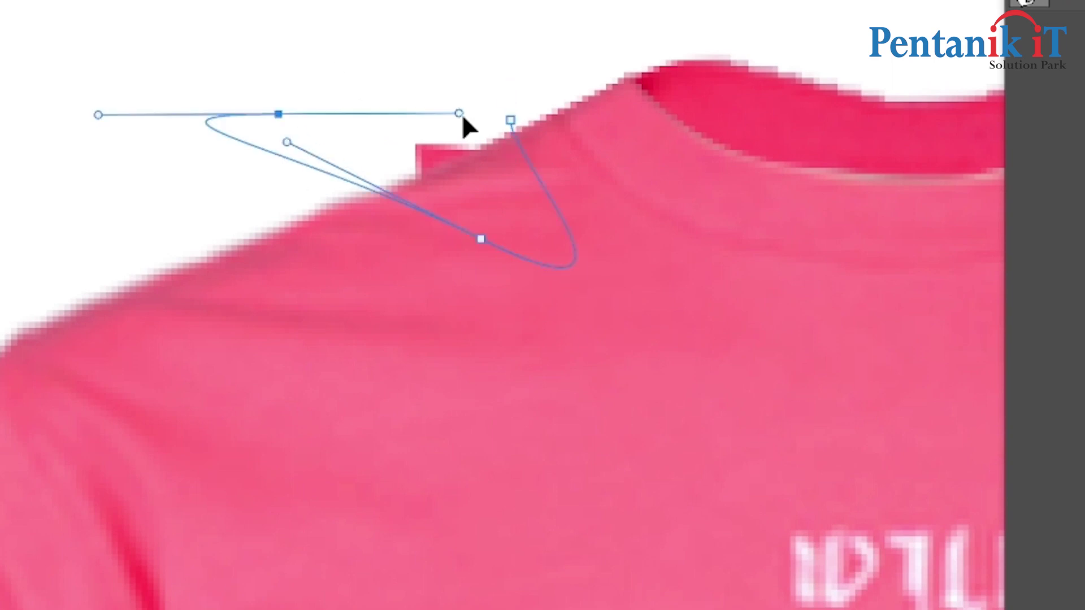
pyautogui.click(510, 120)
# Turn the path into a selection, delete the left collar scrap from the collar layer and deselect
pyautogui.rightClick(497, 126)
pyautogui.click(568, 232)
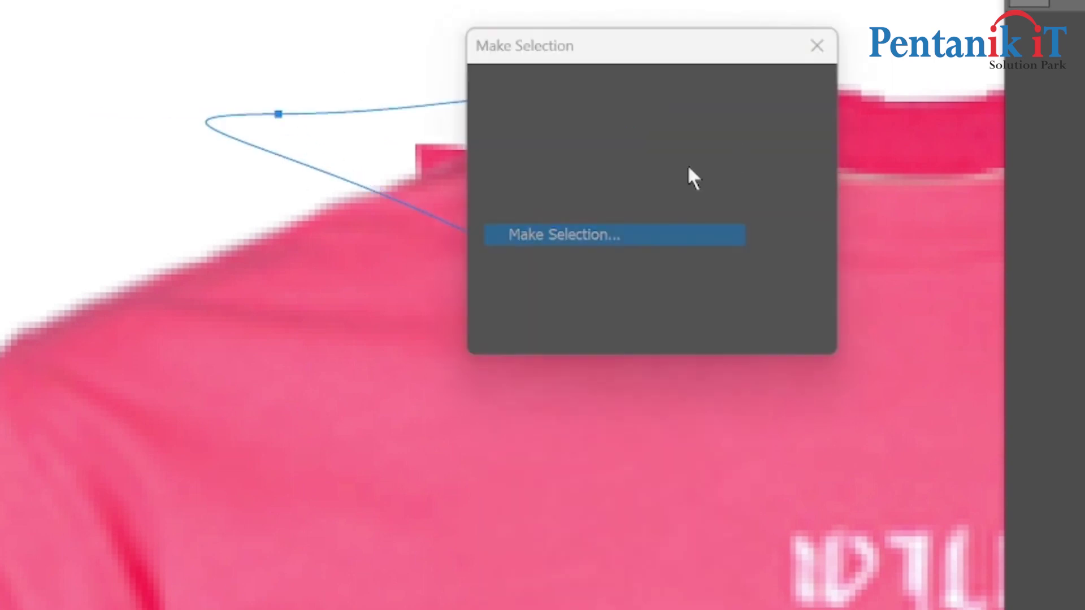
pyautogui.click(793, 164)
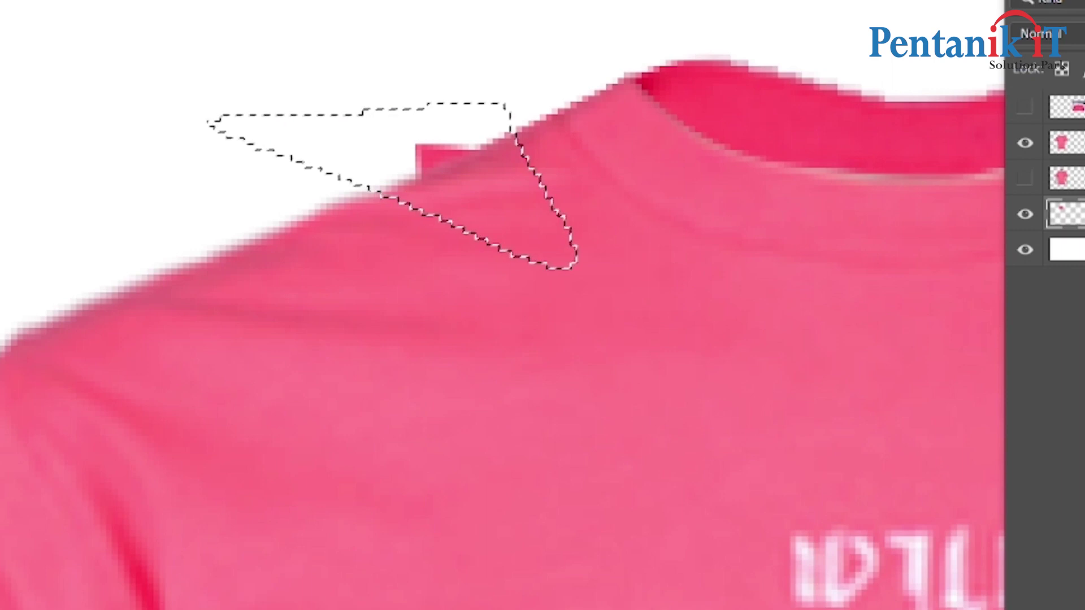
pyautogui.click(1025, 215)
pyautogui.click(1025, 215)
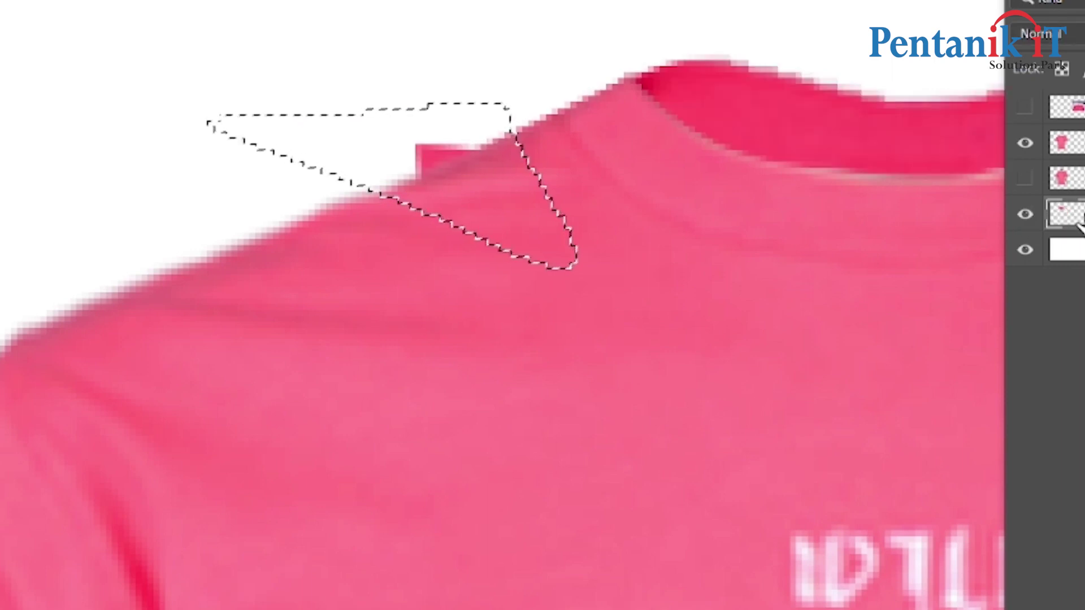
pyautogui.press('Delete')
pyautogui.hotkey('ctrl', 'd')
# Draw a closed pen path around the collar excess sticking out above the right shoulder
pyautogui.moveTo(788, 208); pyautogui.dragTo(29, 240)
pyautogui.click(420, 68)
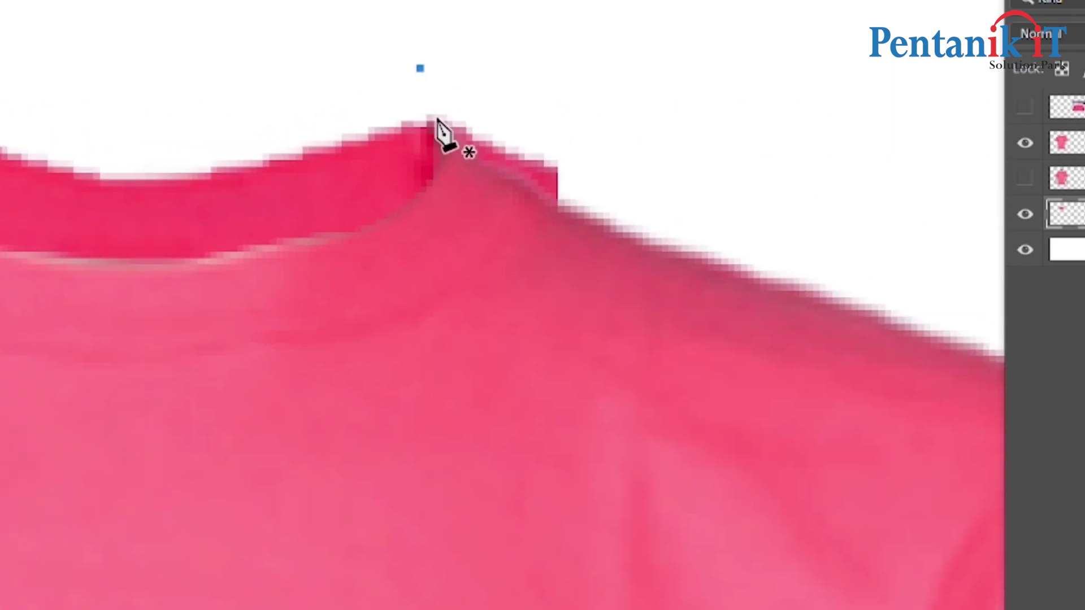
pyautogui.moveTo(571, 245); pyautogui.dragTo(584, 245)
pyautogui.moveTo(681, 94); pyautogui.dragTo(567, 41)
pyautogui.click(453, 42)
pyautogui.click(420, 69)
# Make a selection from the path with 0 feather, delete the right collar excess and deselect
pyautogui.rightClick(544, 112)
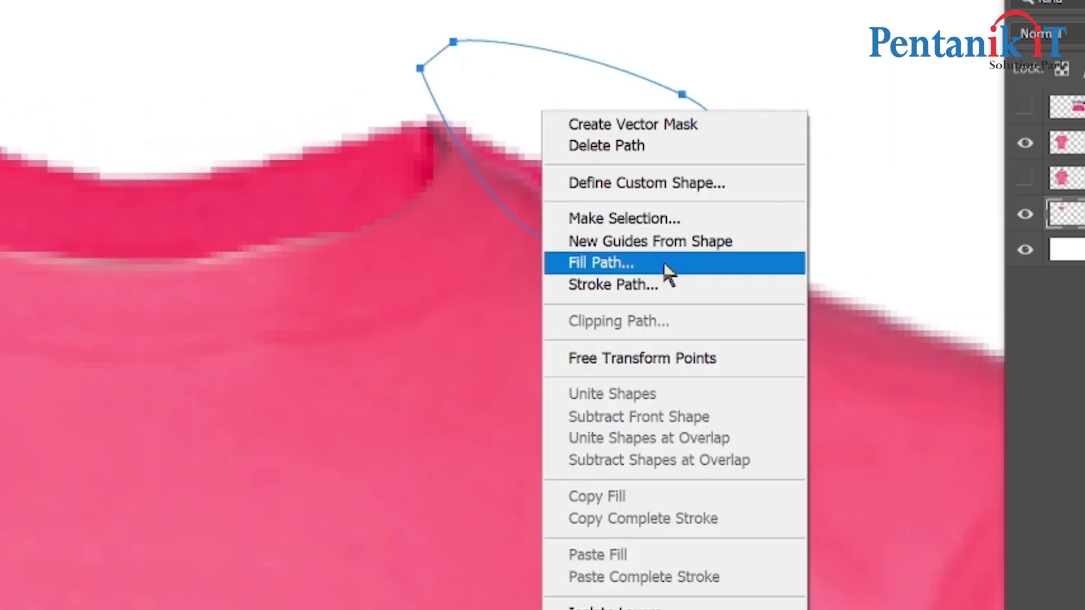
pyautogui.click(615, 220)
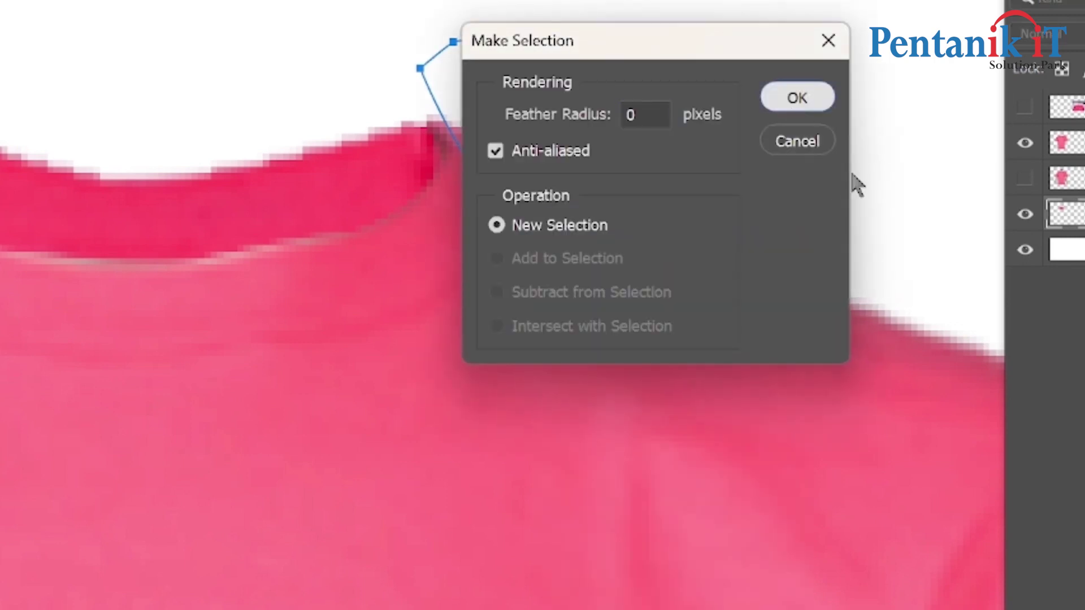
pyautogui.click(799, 107)
pyautogui.hotkey('ctrl', 'd')
pyautogui.scroll(-7, 705, 199)
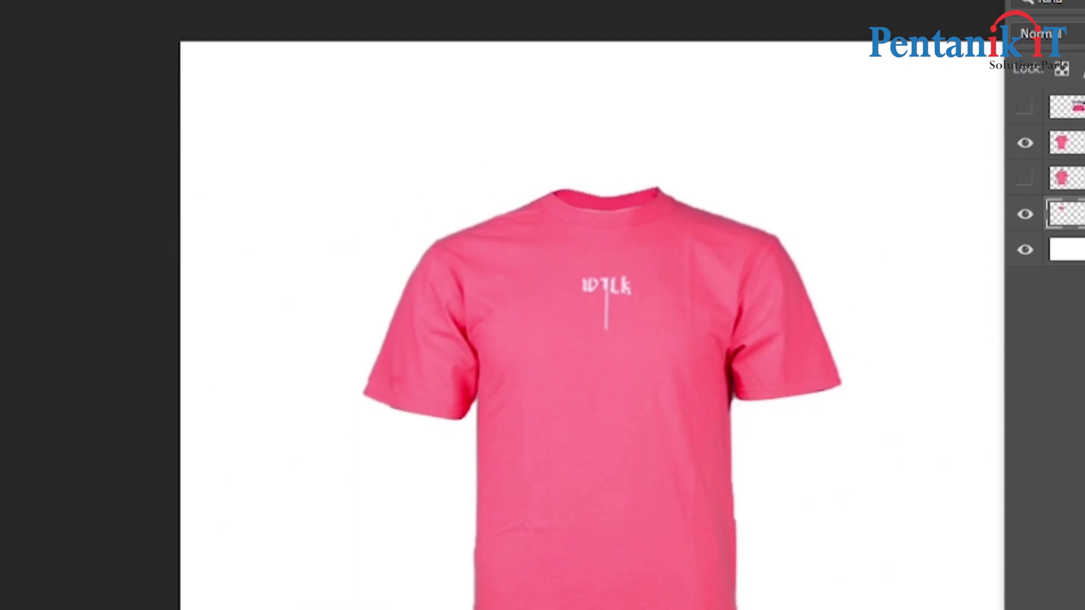
# Select the shirt and collar layers together, move them toward the middle of the canvas and enlarge them slightly
pyautogui.press('v')
pyautogui.scroll(-2, 65, 54)
pyautogui.click(30, 129)
pyautogui.scroll(-1, 29, 129)
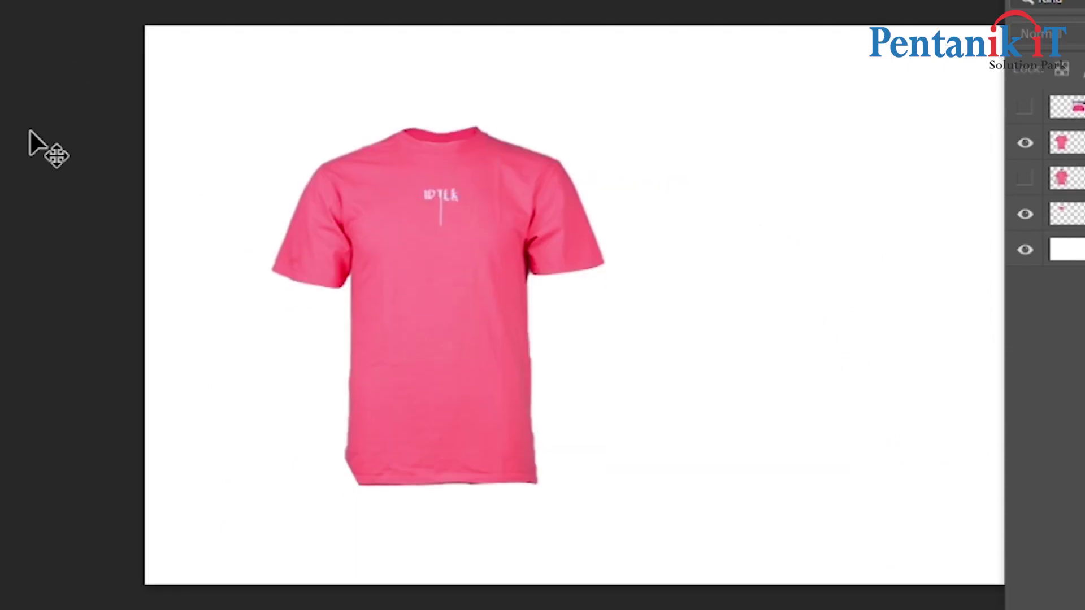
pyautogui.scroll(-4, 377, 108)
pyautogui.moveTo(192, 104); pyautogui.dragTo(553, 404)
pyautogui.moveTo(383, 221); pyautogui.dragTo(490, 236)
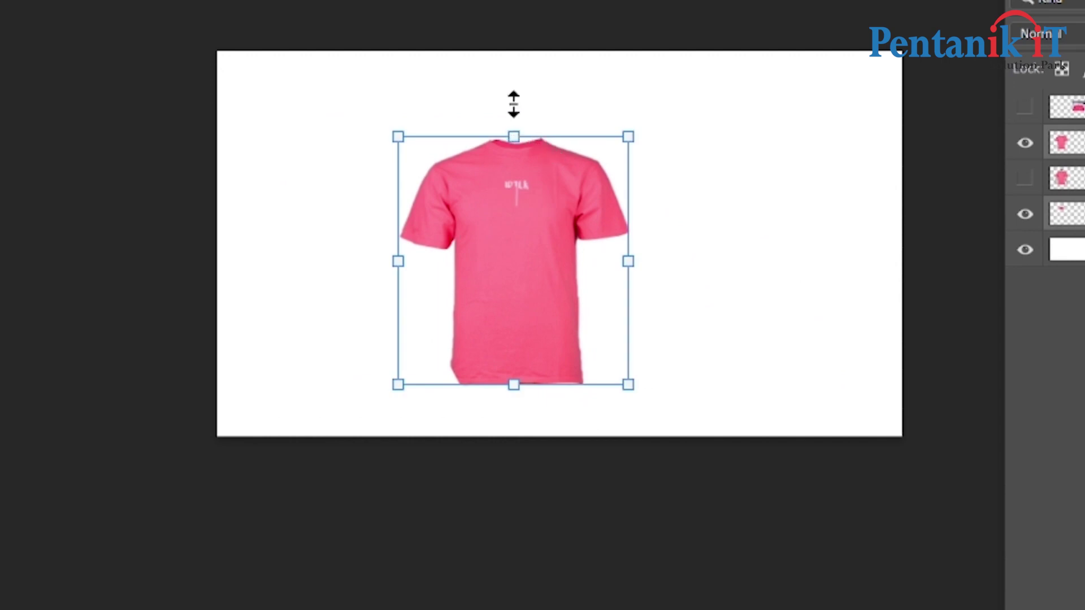
pyautogui.moveTo(514, 104); pyautogui.dragTo(514, 81)
pyautogui.press('Return')
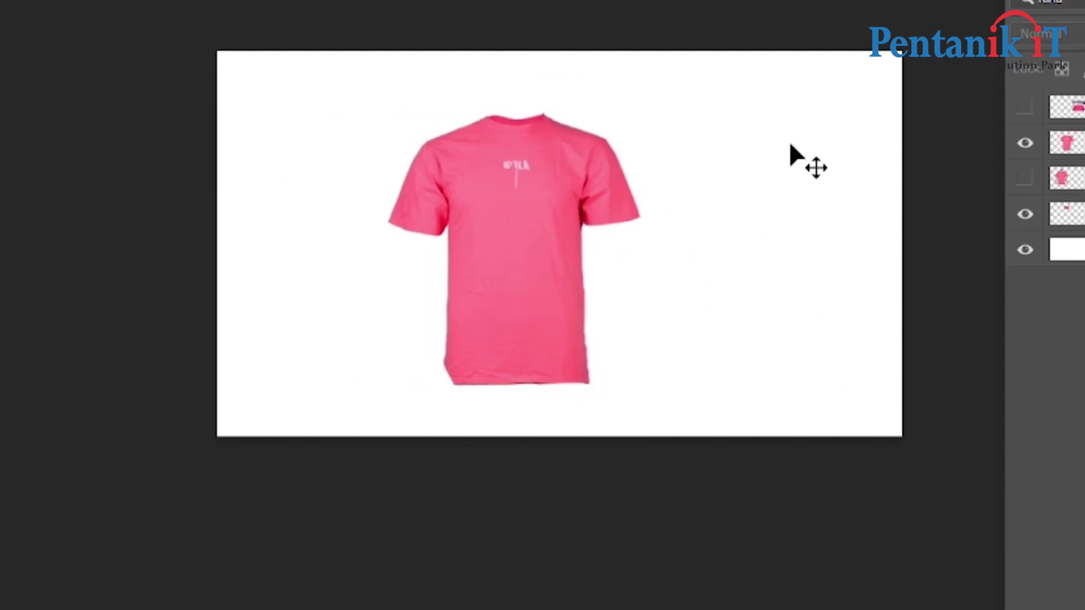
pyautogui.scroll(3, 596, 101)
pyautogui.scroll(-2, 329, 246)
pyautogui.scroll(1, 385, 487)
pyautogui.scroll(-1, 385, 488)
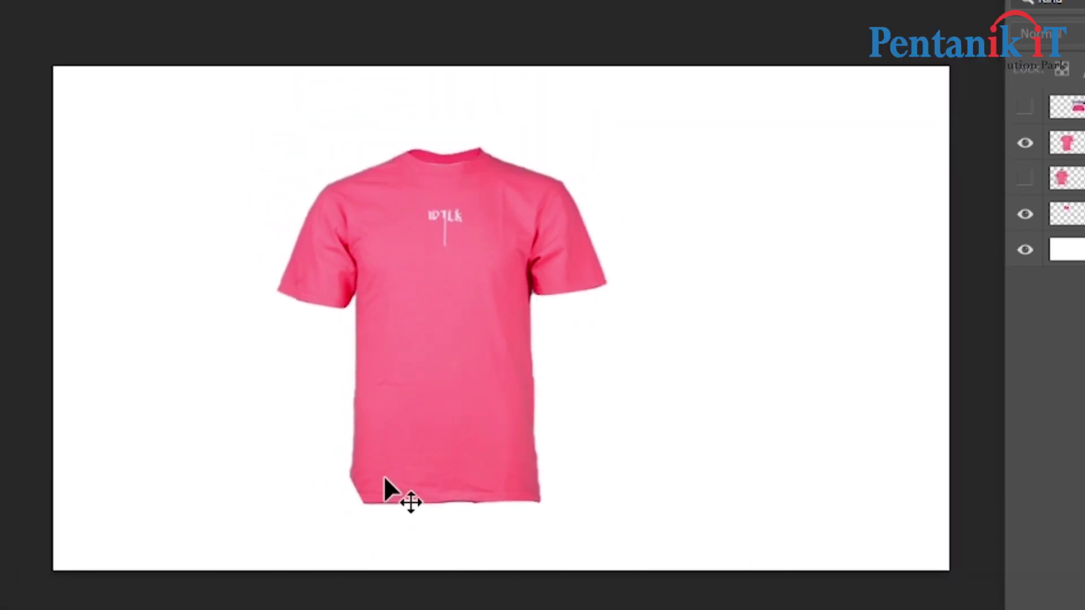